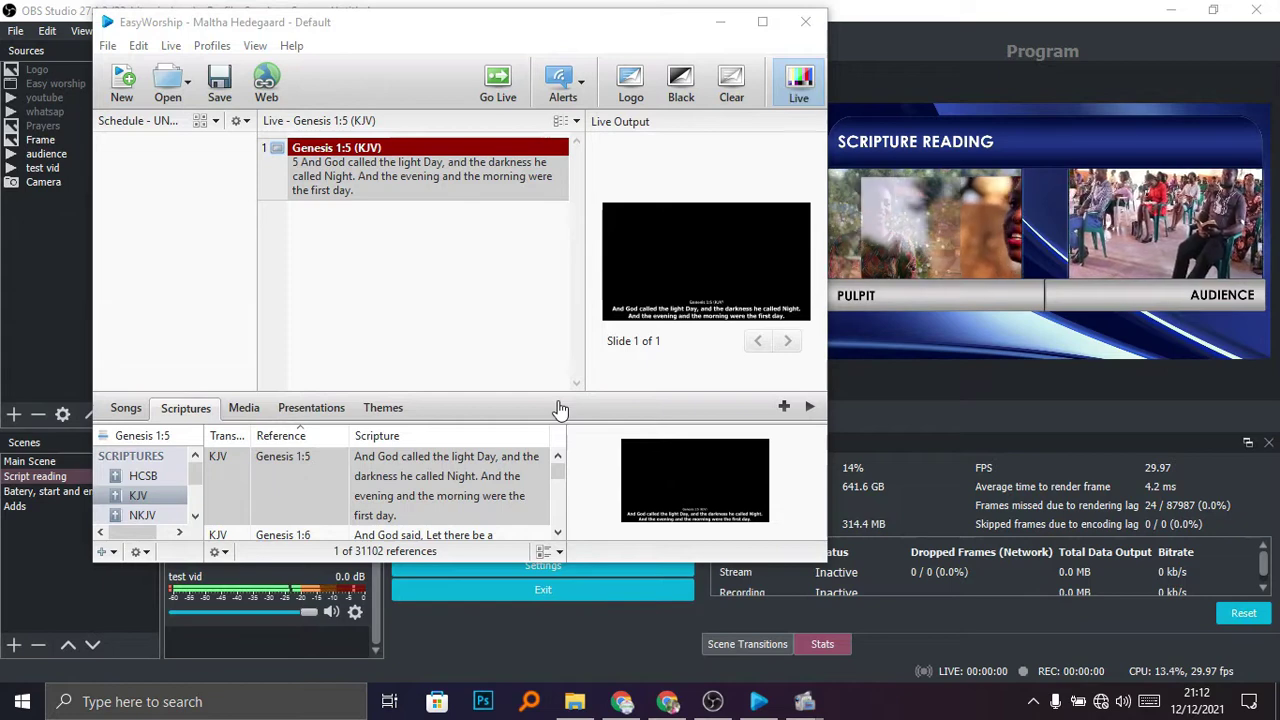
Arrange the EasyWorship window over OBS Studio so more of the OBS preview shows.
left_click_drag(440, 25, 542, 57)
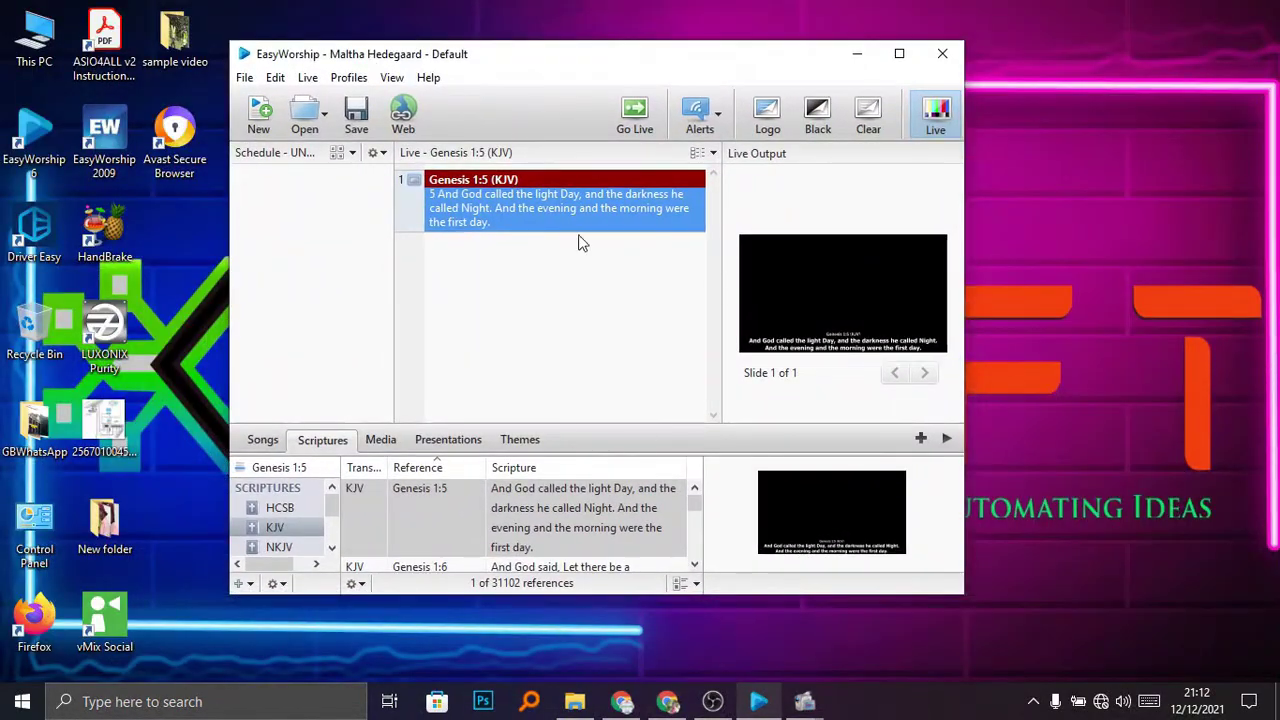
left_click(713, 703)
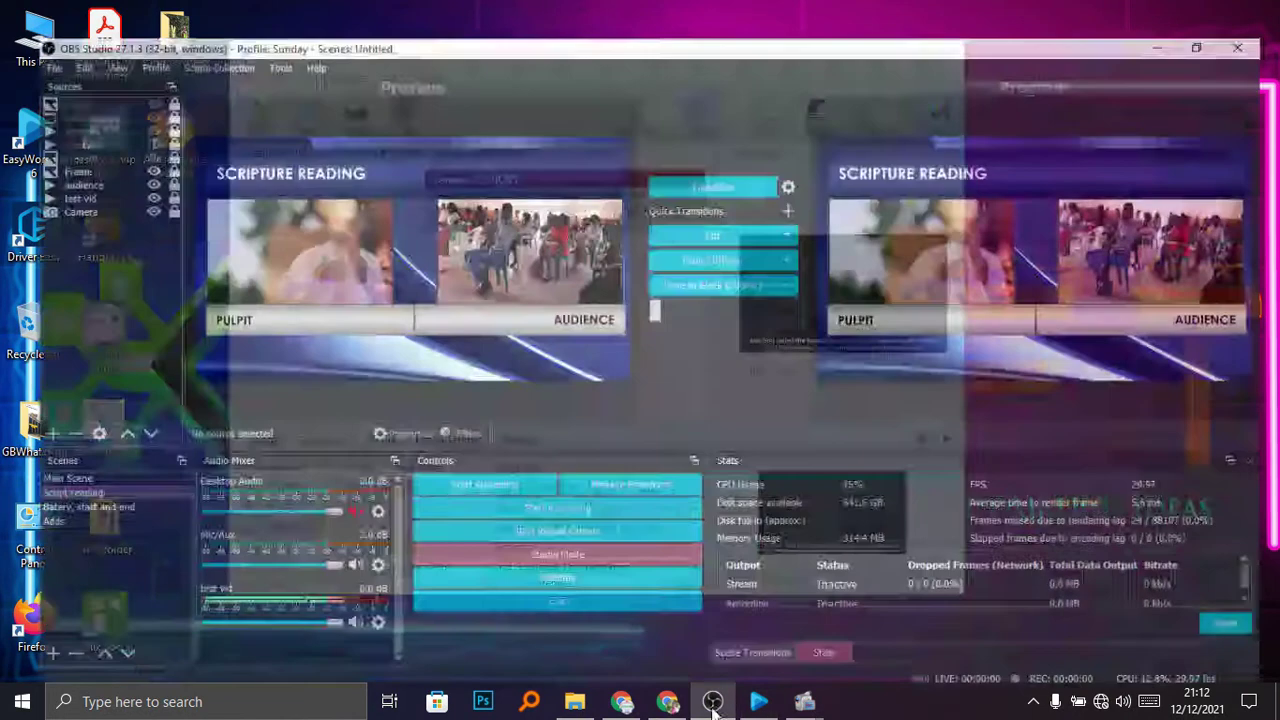
left_click(759, 703)
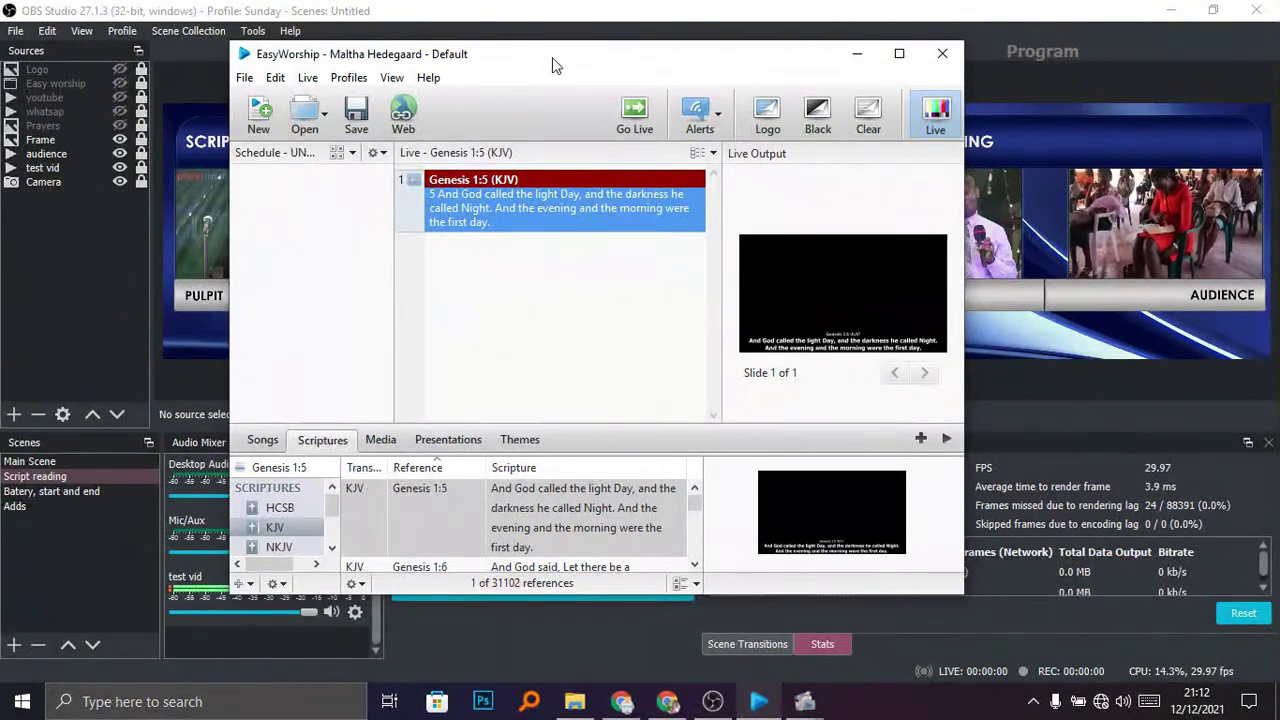
left_click_drag(574, 63, 481, 70)
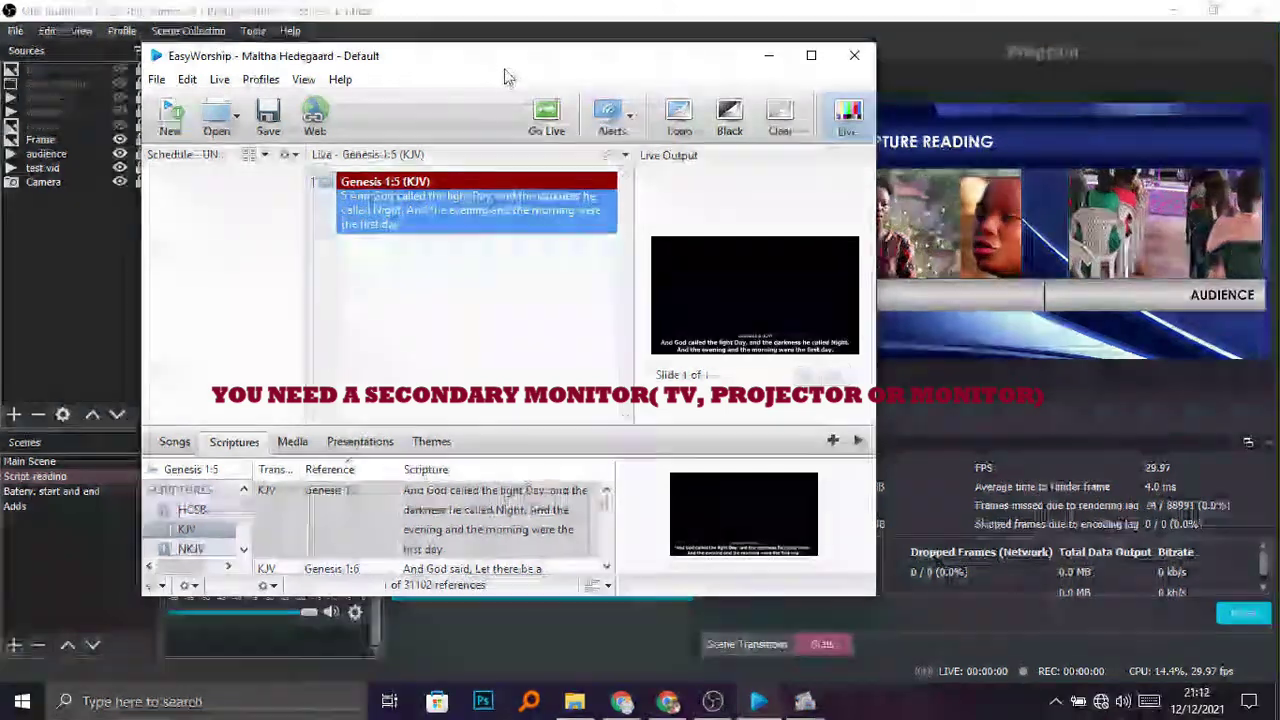
mouse_move(529, 57)
left_mouse_down()
mouse_move(487, 58)
mouse_move(533, 59)
left_mouse_up()
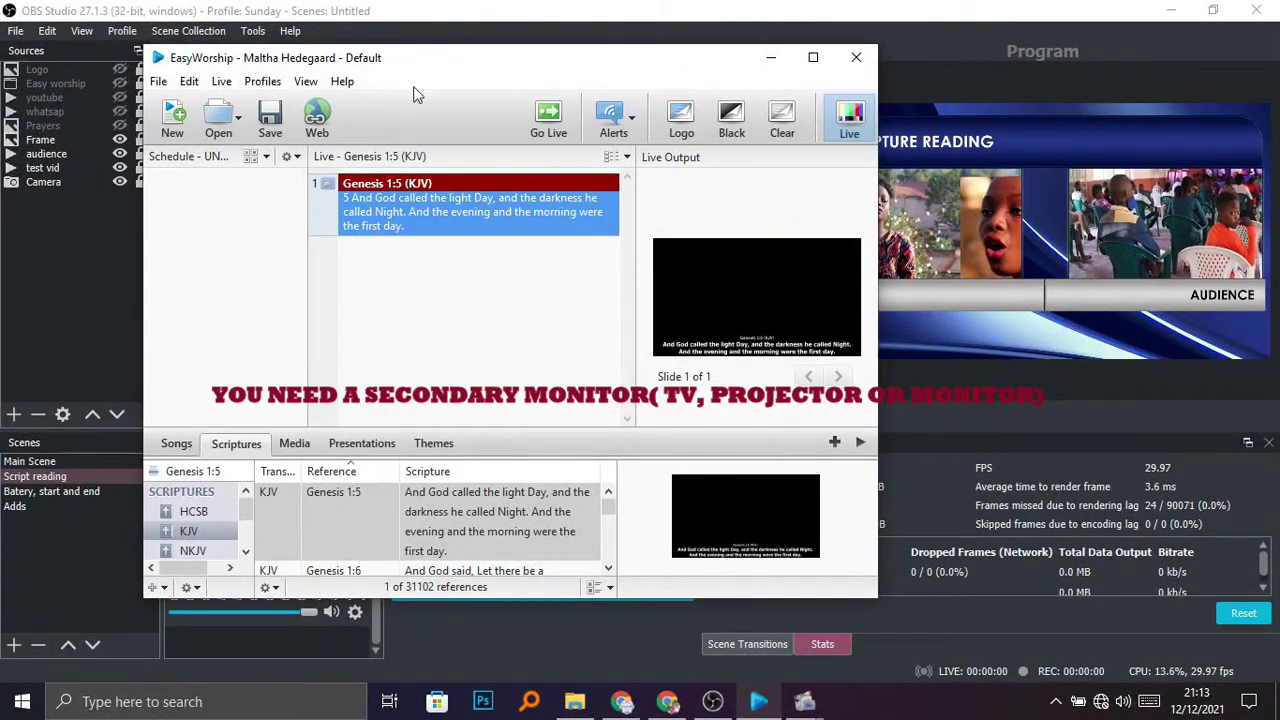
mouse_move(528, 62)
left_mouse_down()
mouse_move(537, 80)
mouse_move(529, 57)
mouse_move(575, 66)
mouse_move(550, 64)
left_mouse_up()
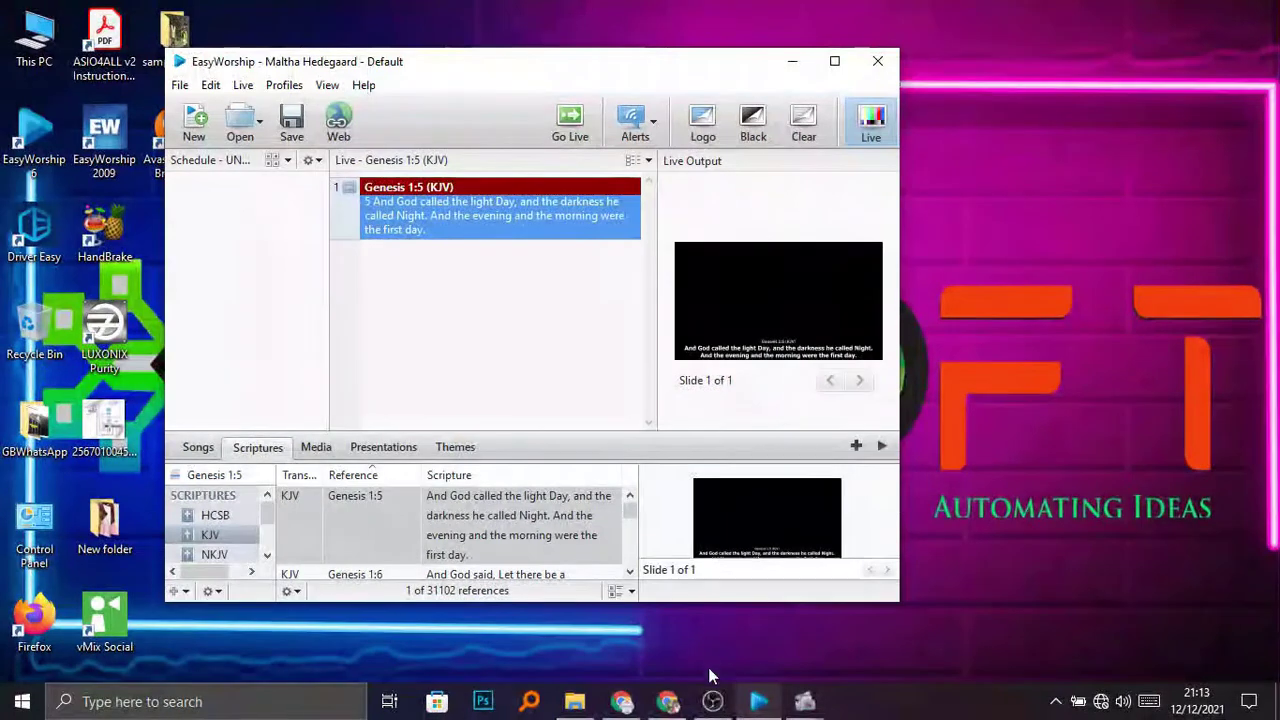
mouse_move(714, 704)
left_click(719, 613)
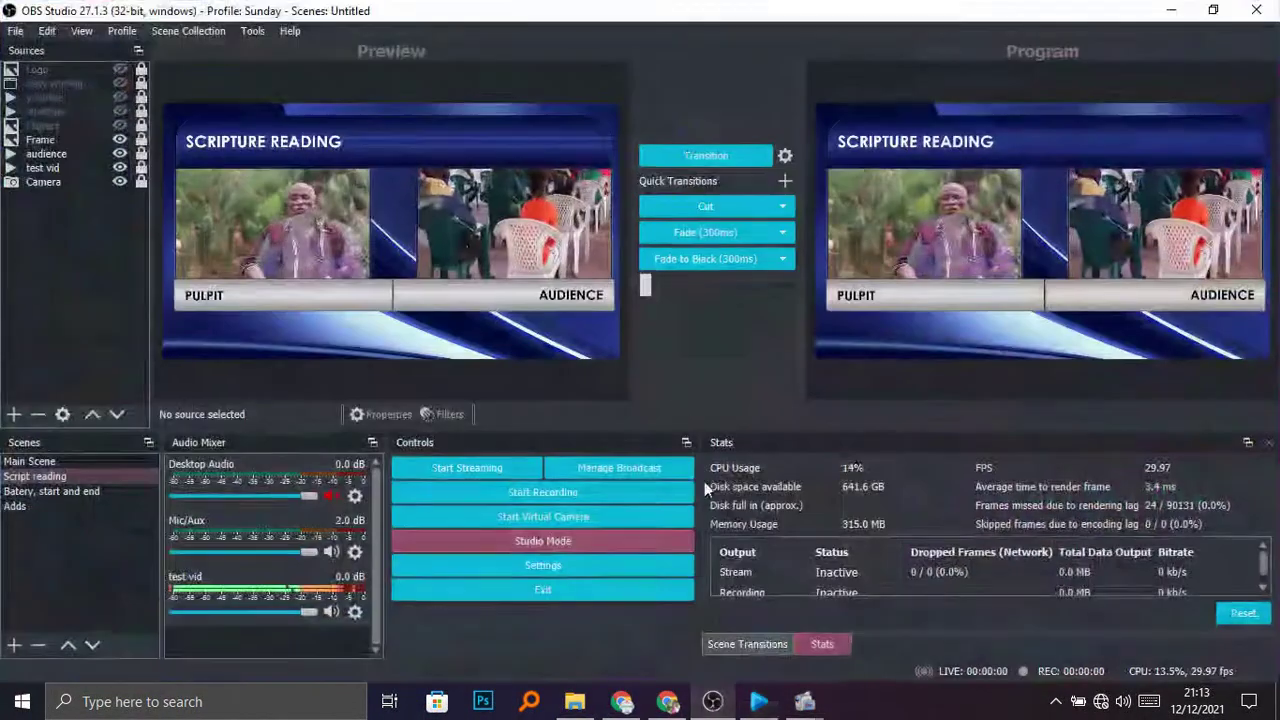
left_click(758, 701)
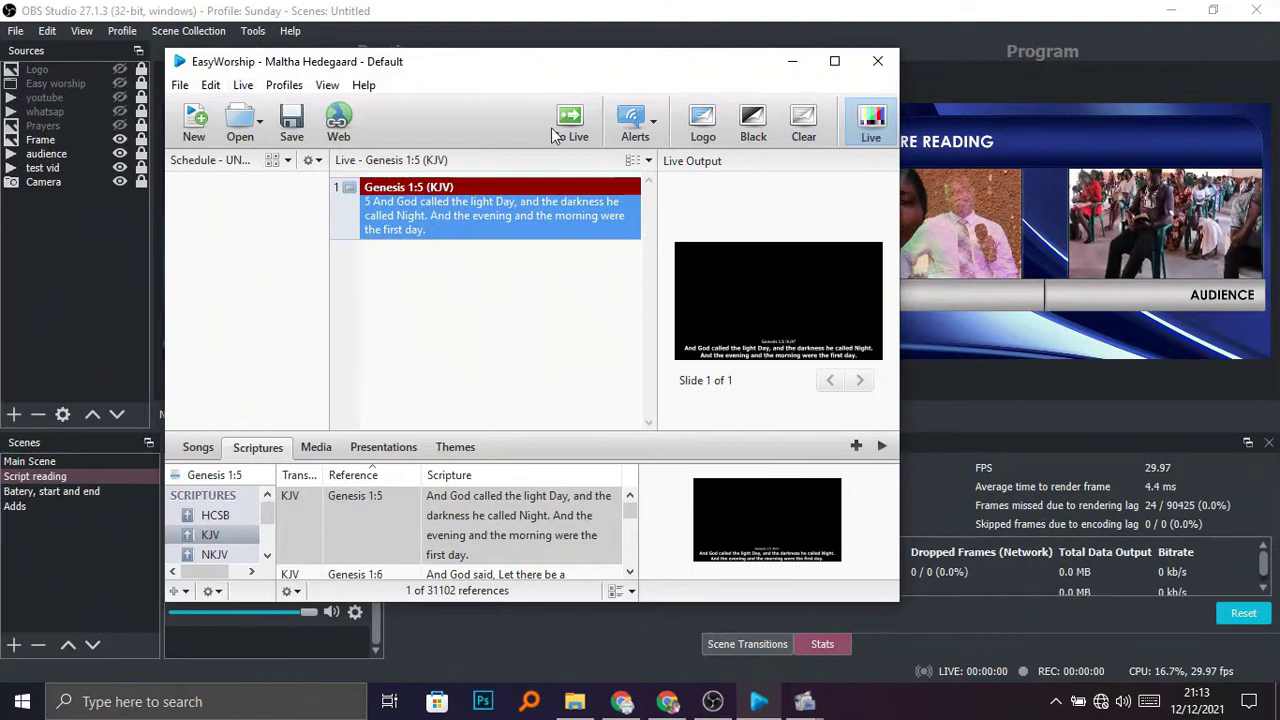
In EasyWorship's options, keep Monitor 2 (Secondary) as the live output screen.
left_click(210, 85)
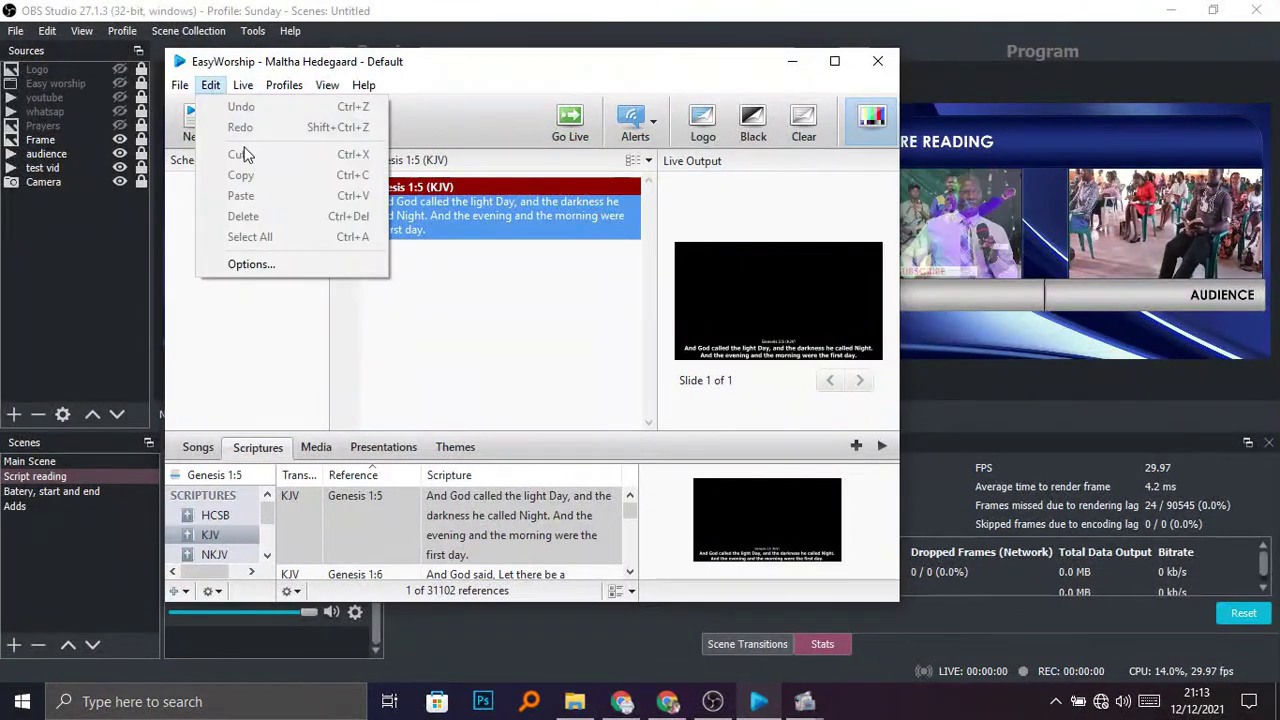
left_click(273, 263)
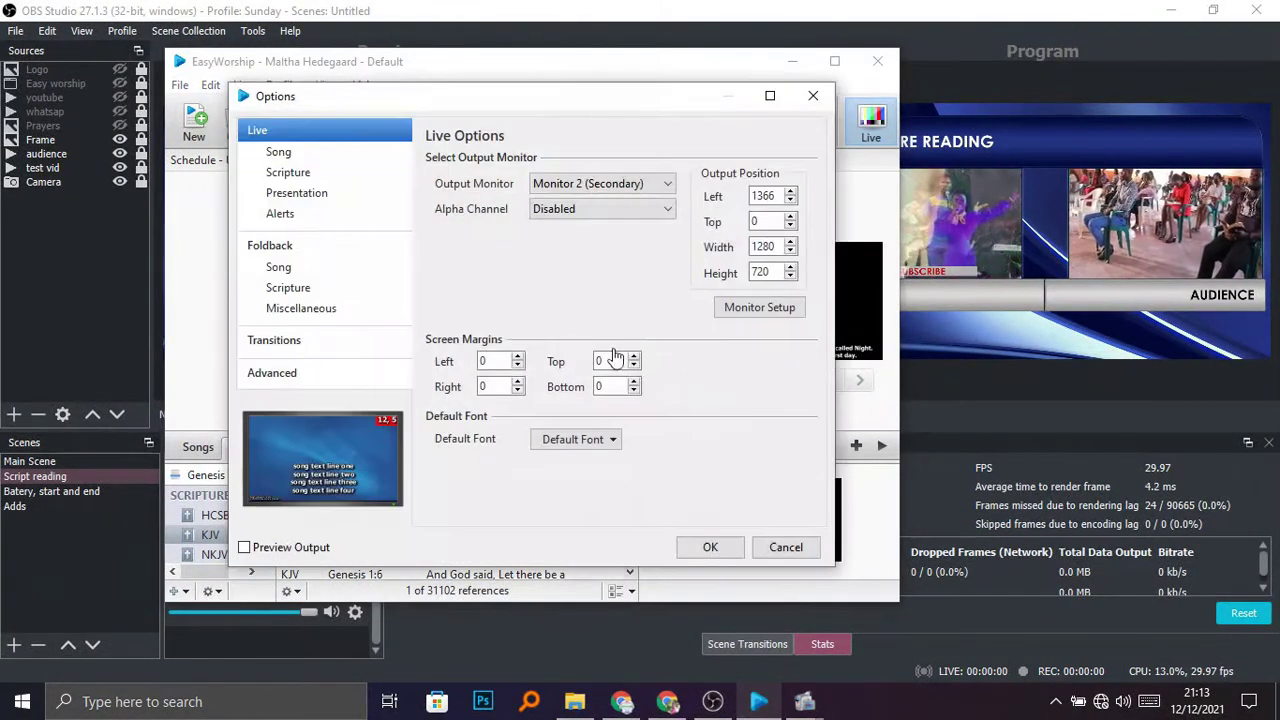
left_click(612, 186)
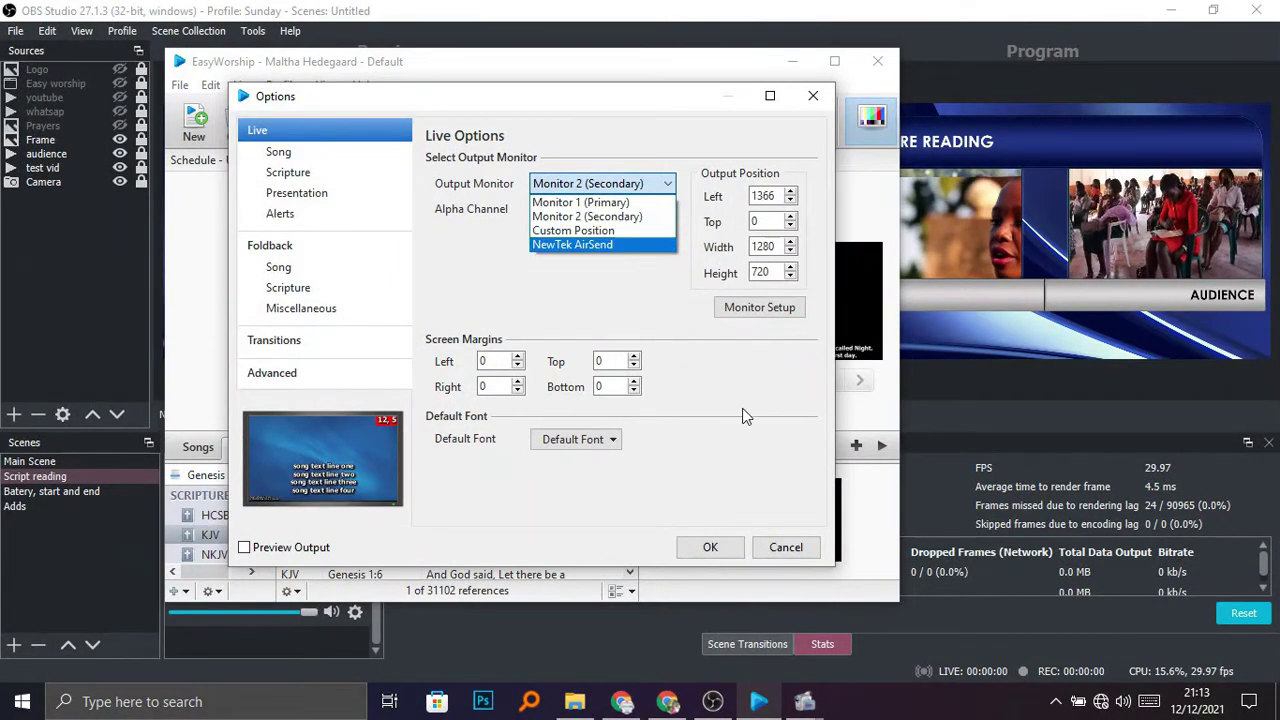
left_click(719, 359)
left_click(710, 547)
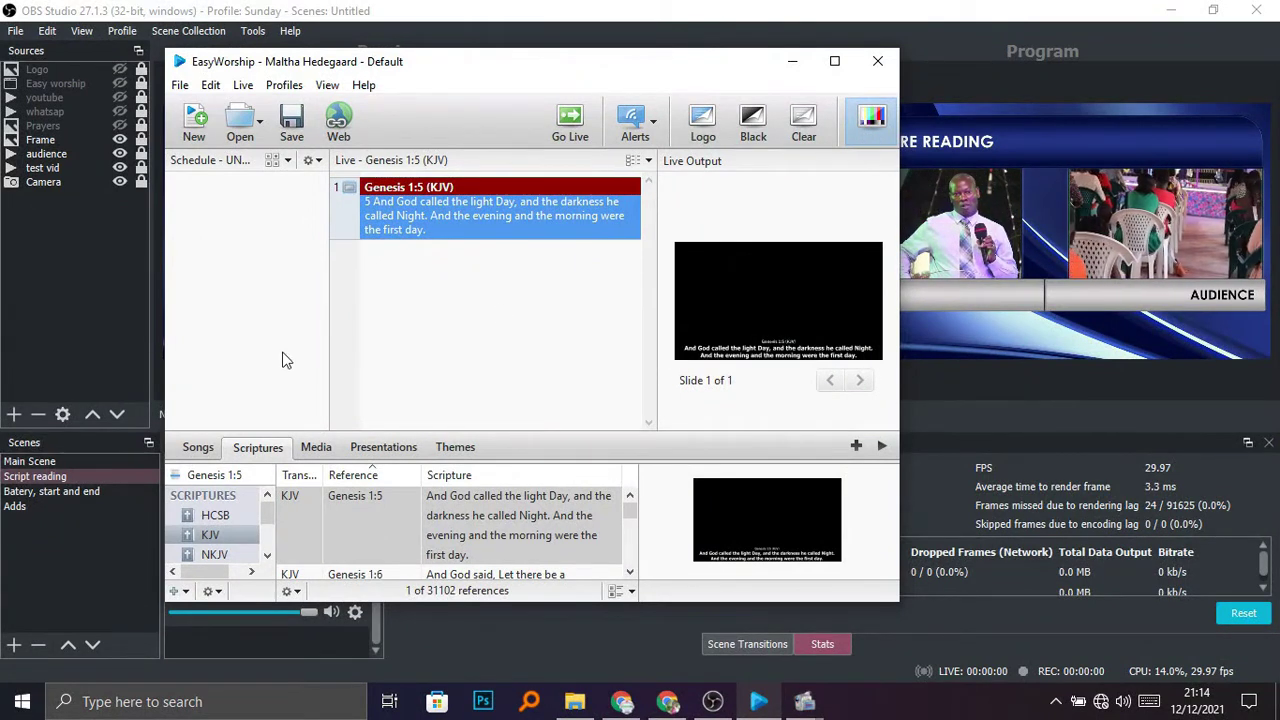
Add a Display Capture source named easy6 to the Script reading scene.
left_click(711, 700)
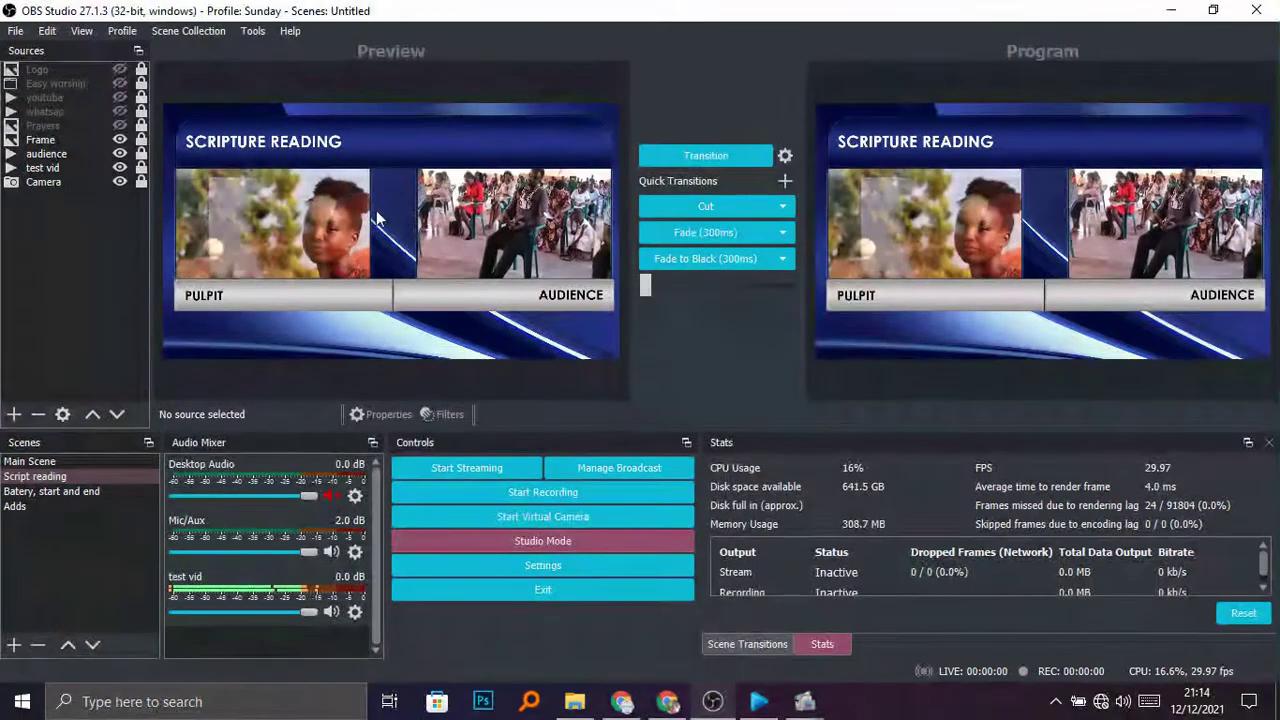
left_click(14, 414)
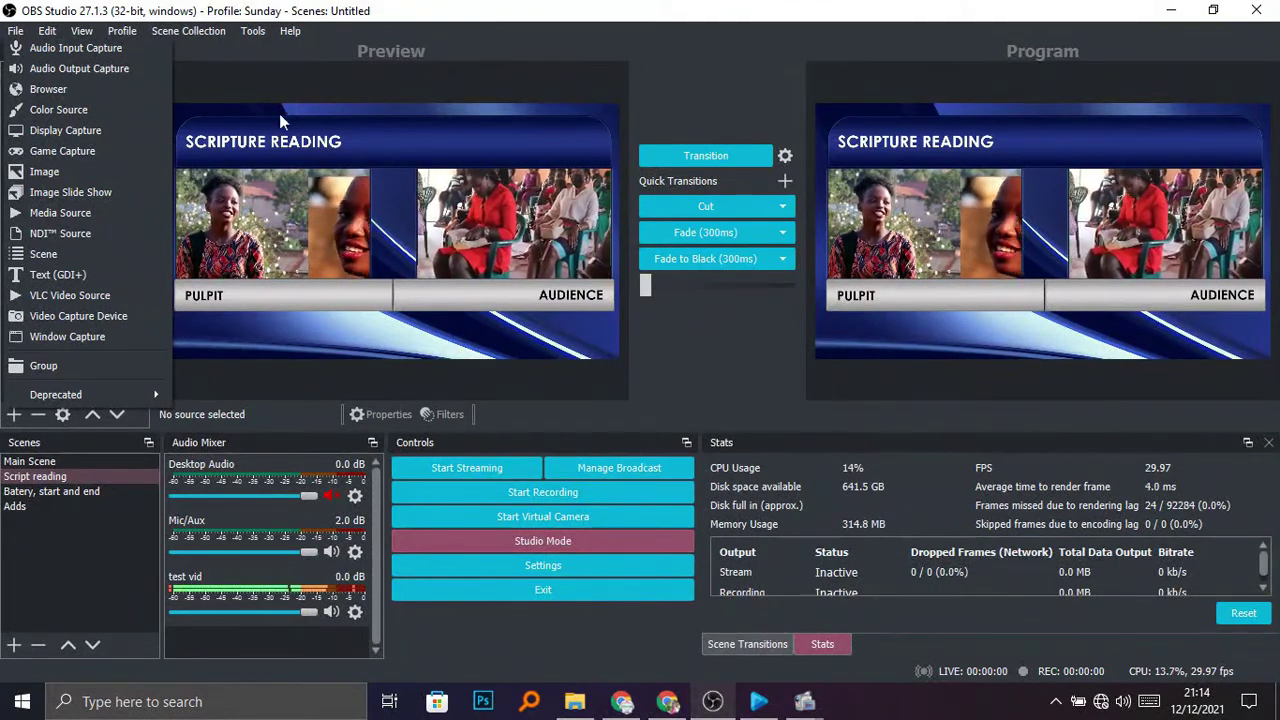
left_click(88, 136)
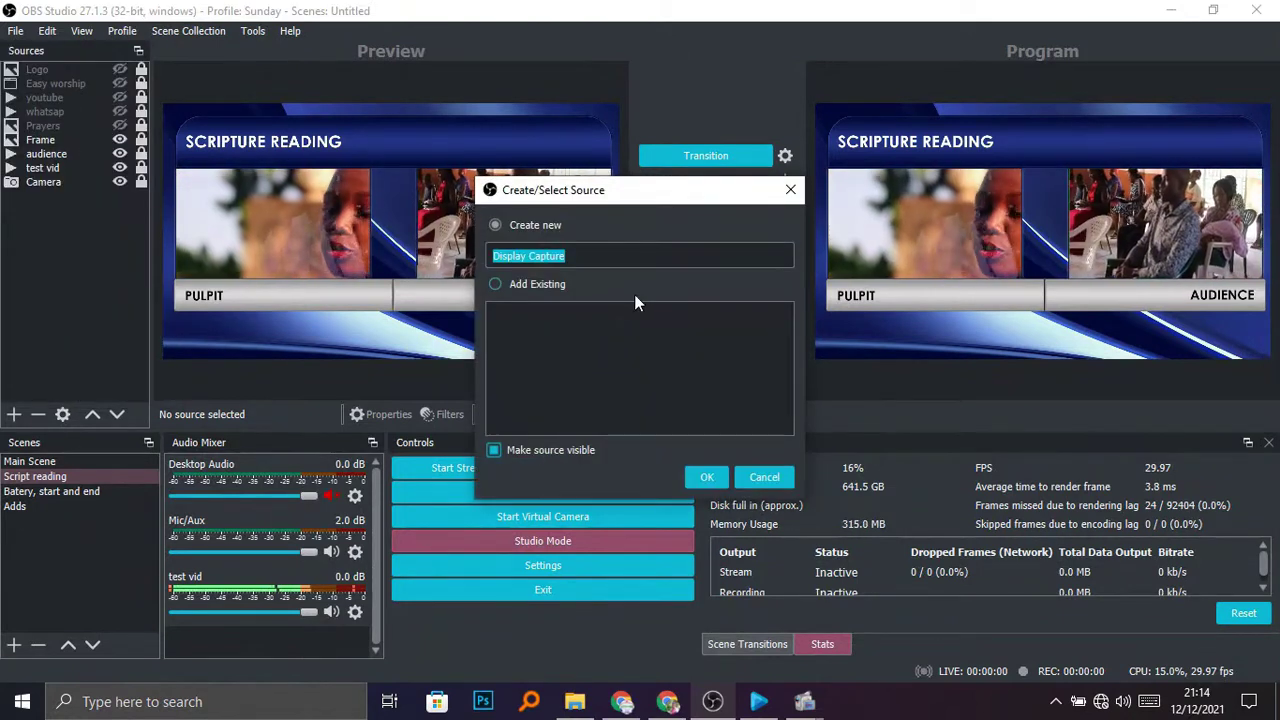
type("easy")
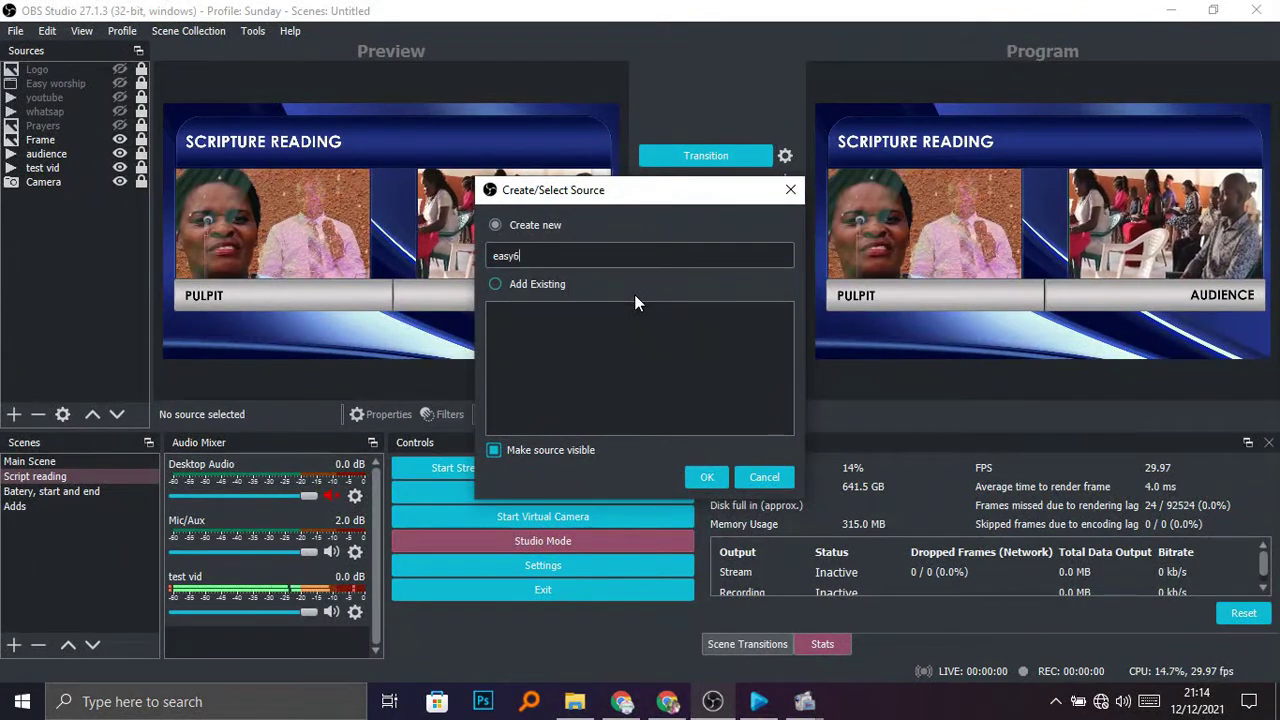
type("6")
left_click(704, 478)
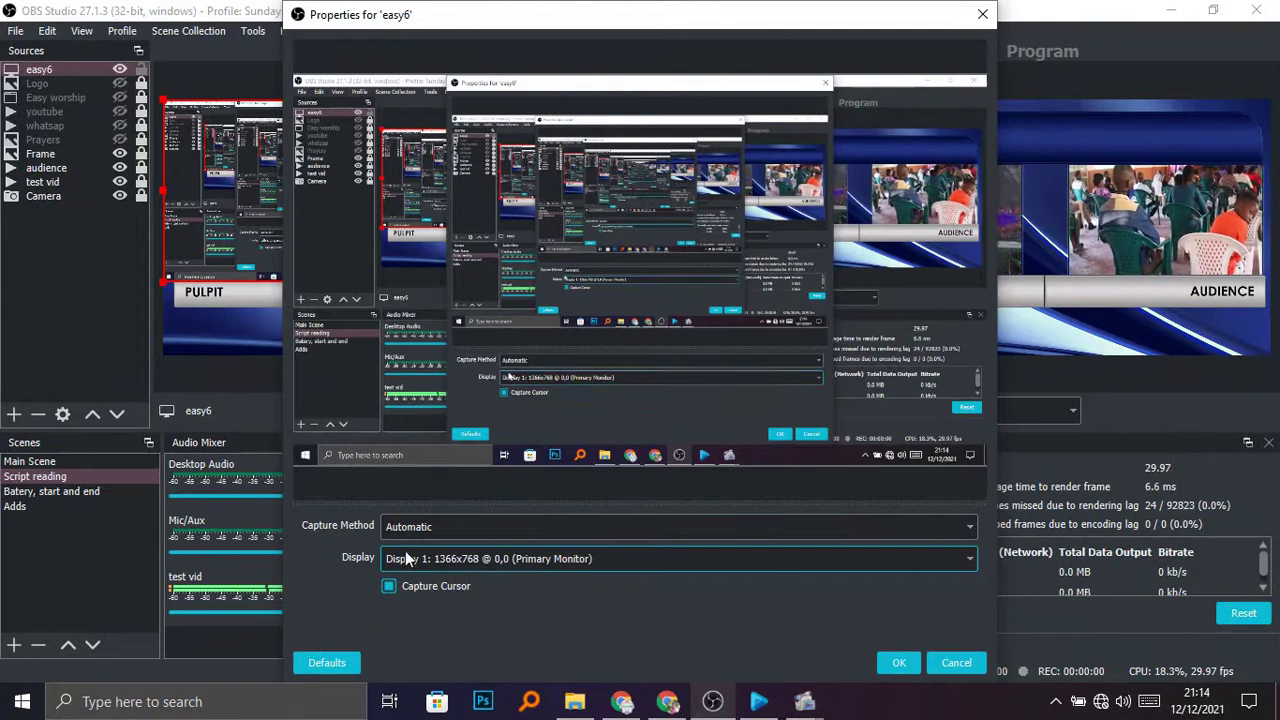
Set easy6's Display to 'Display 2: 1920x1080 @ 1366,0', showing the Genesis 1:5 output, and confirm.
left_click(637, 559)
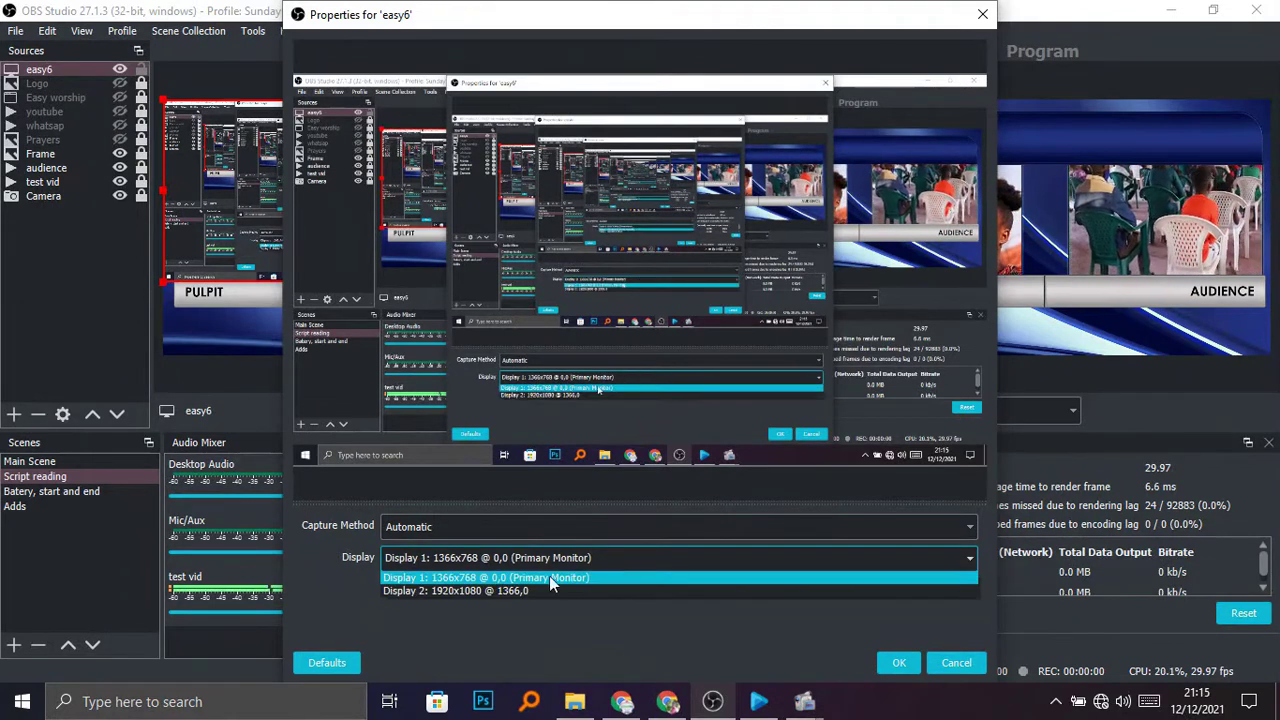
left_click(481, 591)
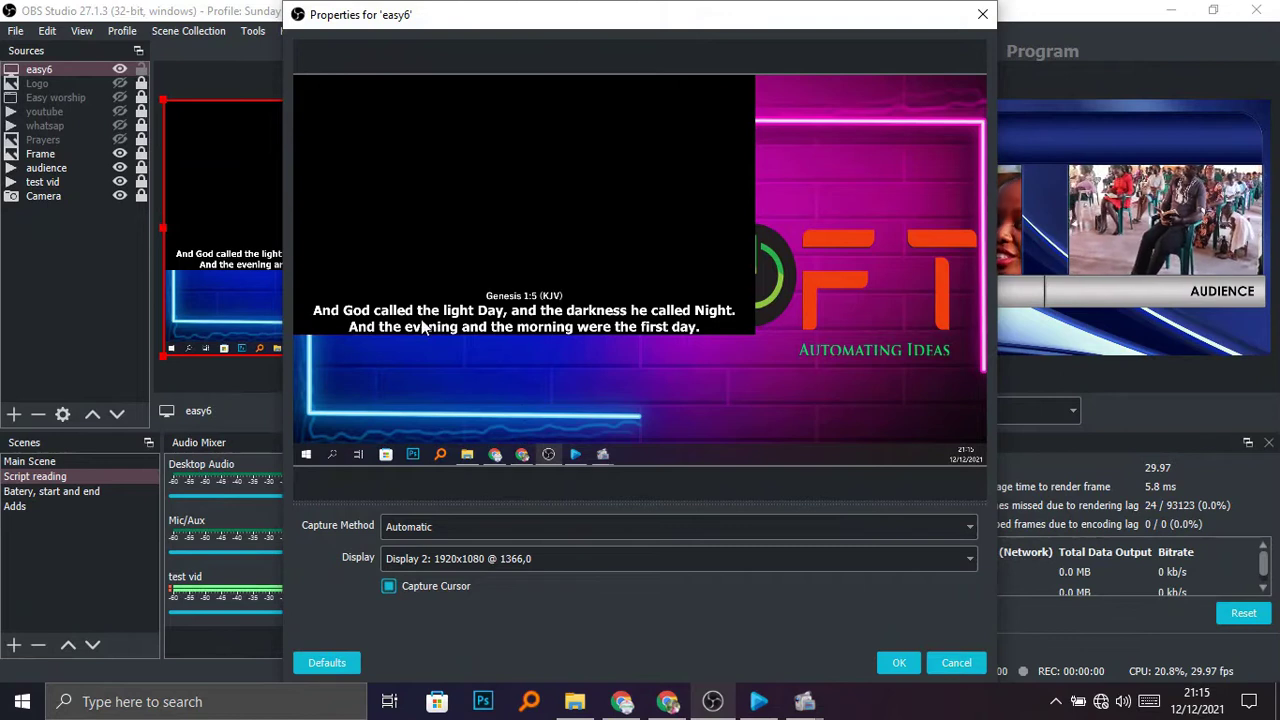
left_click(759, 701)
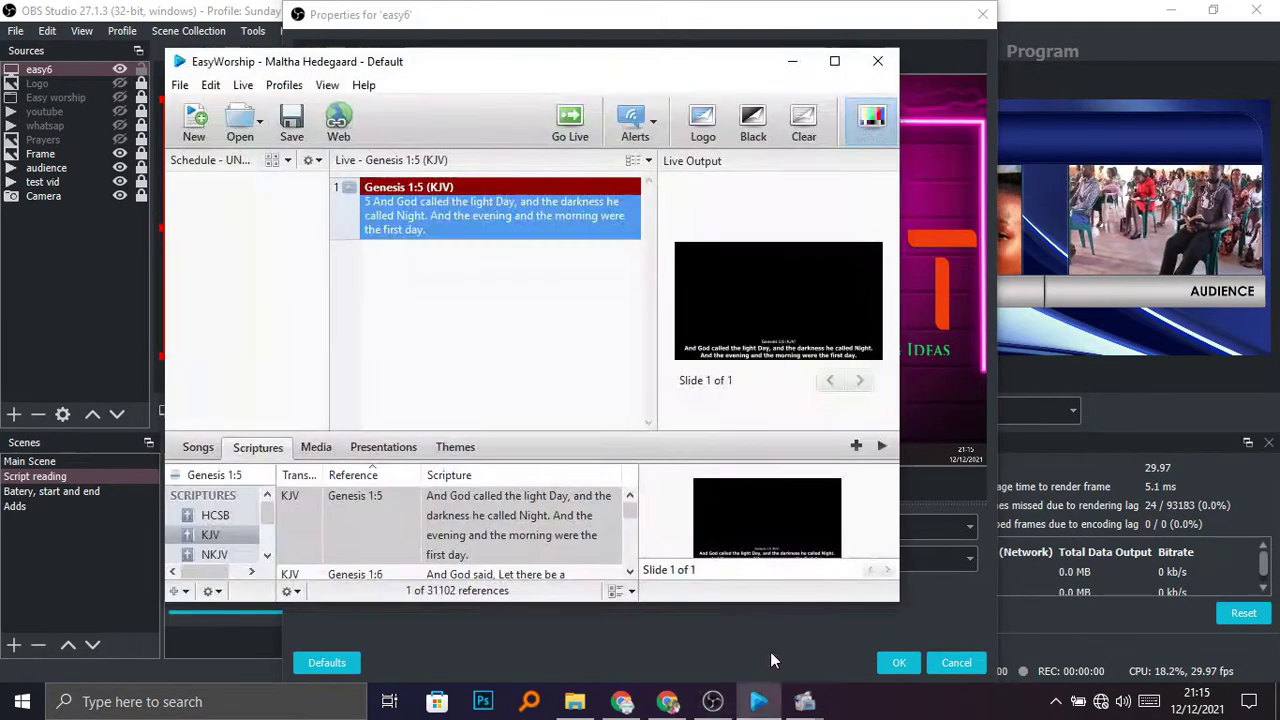
left_click_drag(550, 68, 156, 140)
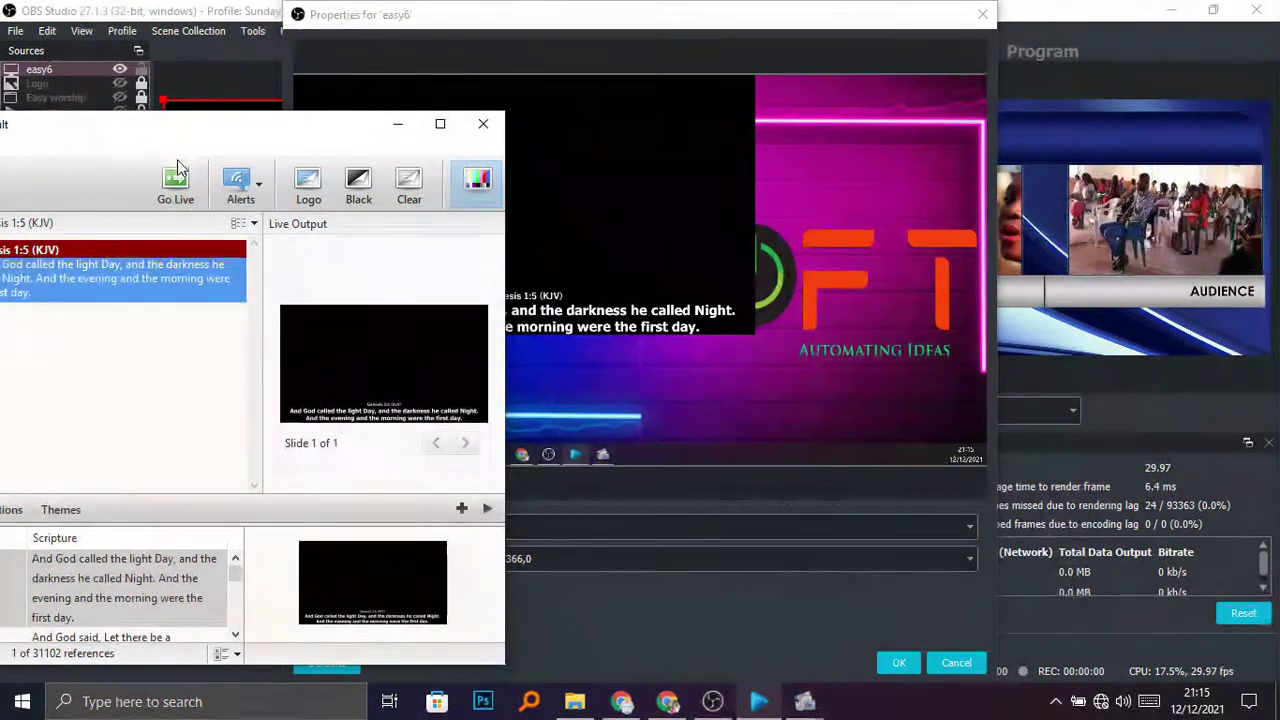
left_click_drag(112, 128, 642, 71)
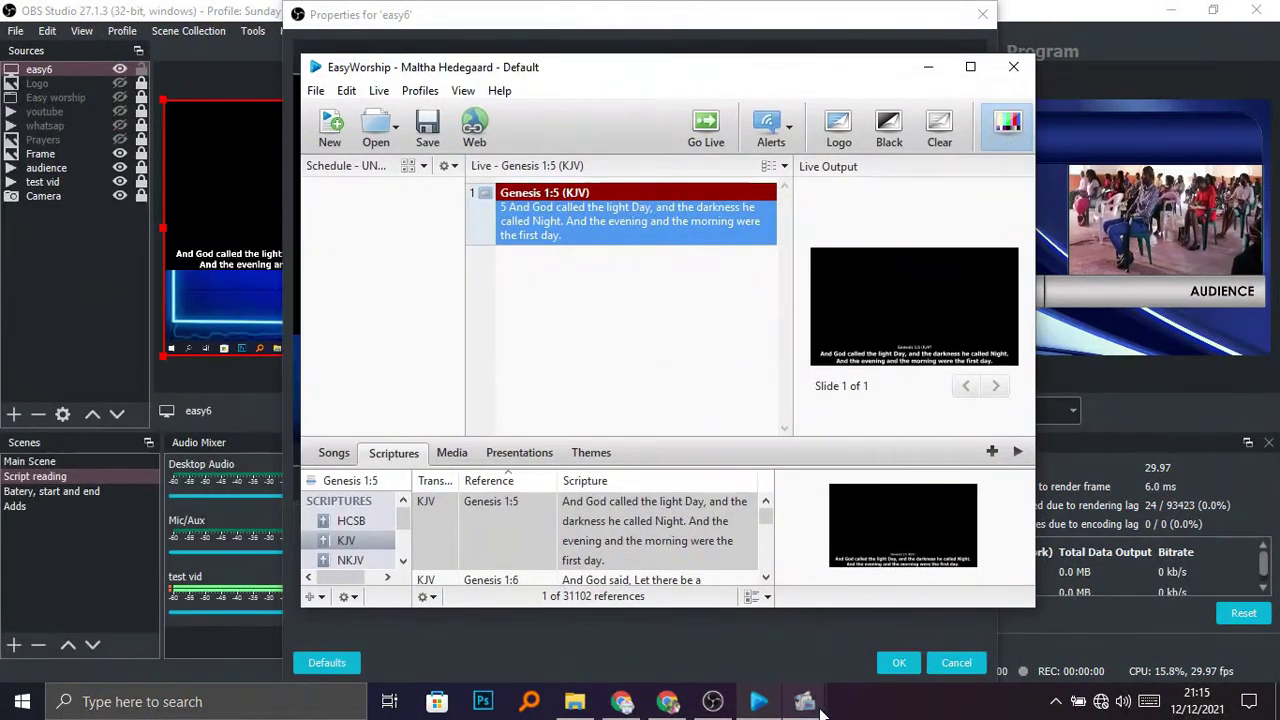
left_click(715, 704)
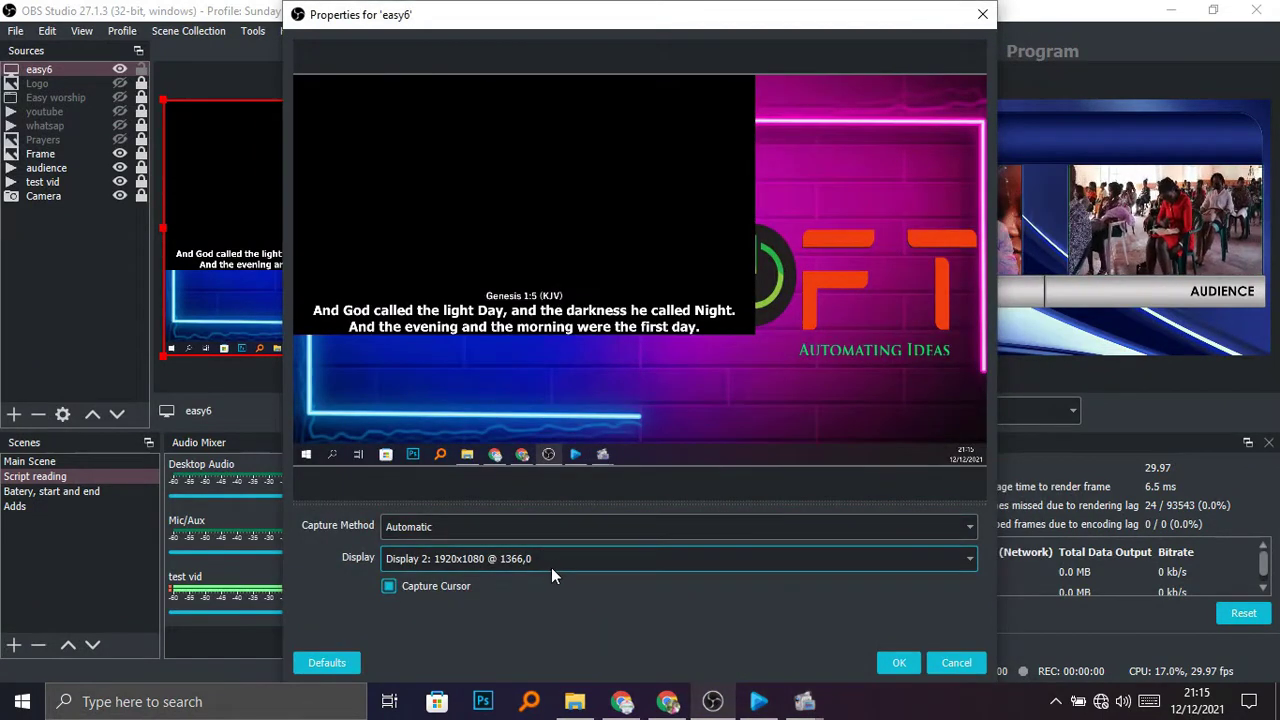
left_click(898, 665)
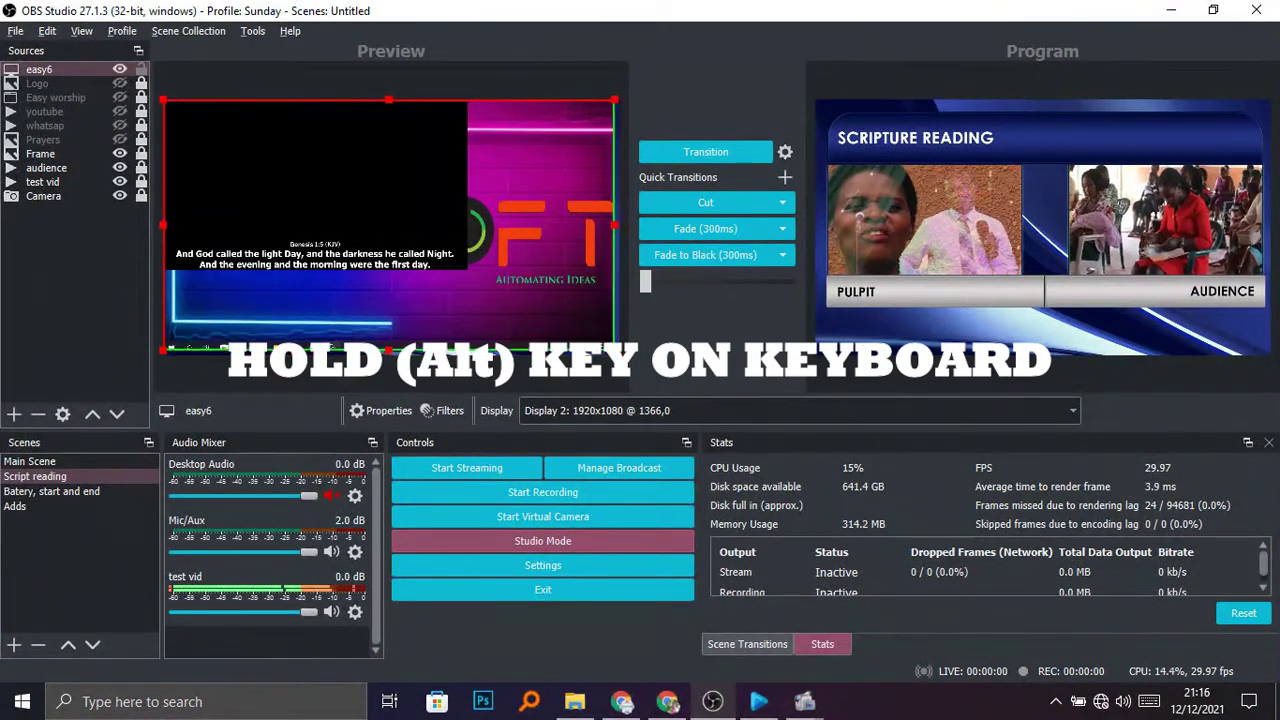
Alt-drag easy6's bottom-right handle up and left to crop off the desktop.
left_click_drag(578, 328, 472, 276)
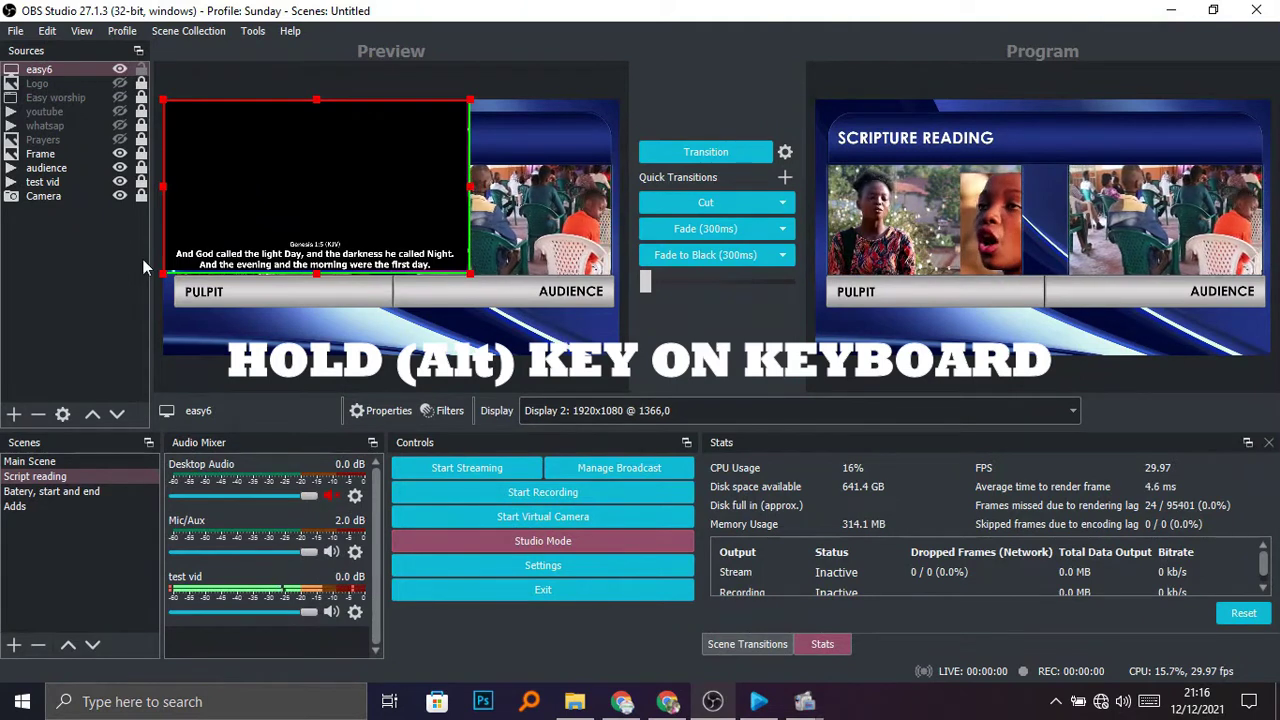
Stretch easy6 to fill the canvas, then lower its top edge below the PULPIT/AUDIENCE bar.
right_click(46, 70)
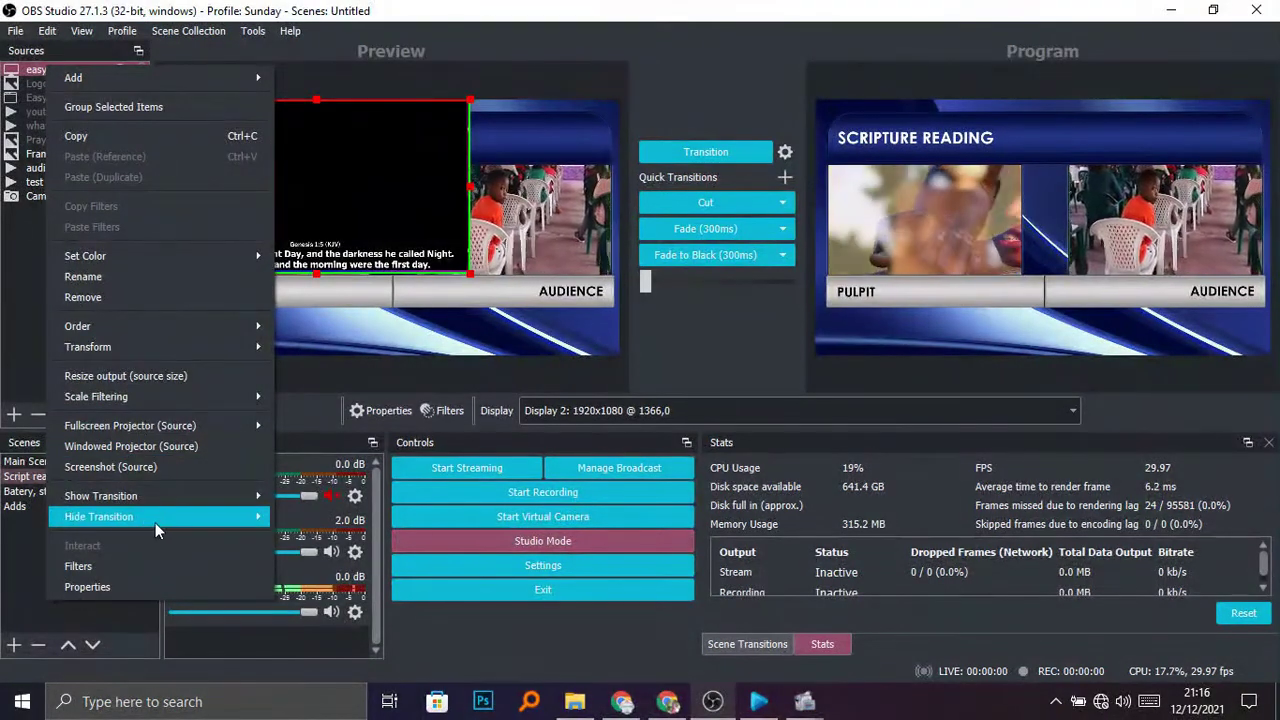
mouse_move(206, 346)
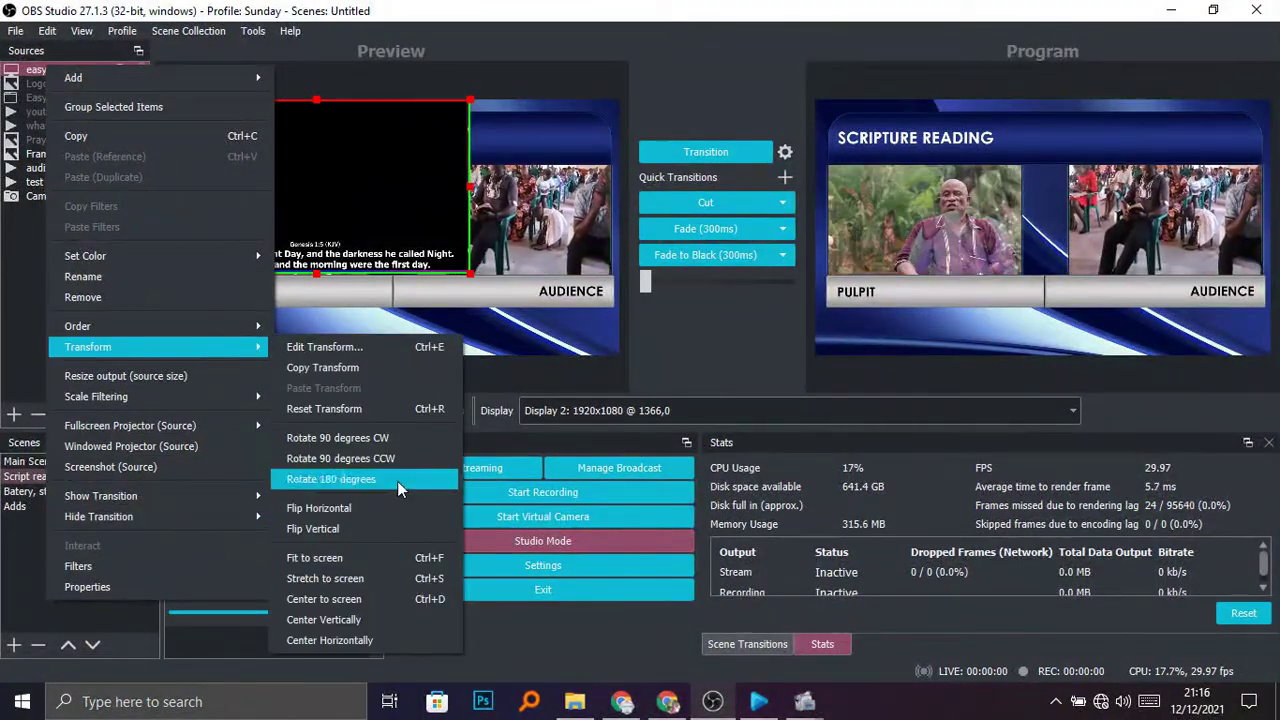
left_click(366, 557)
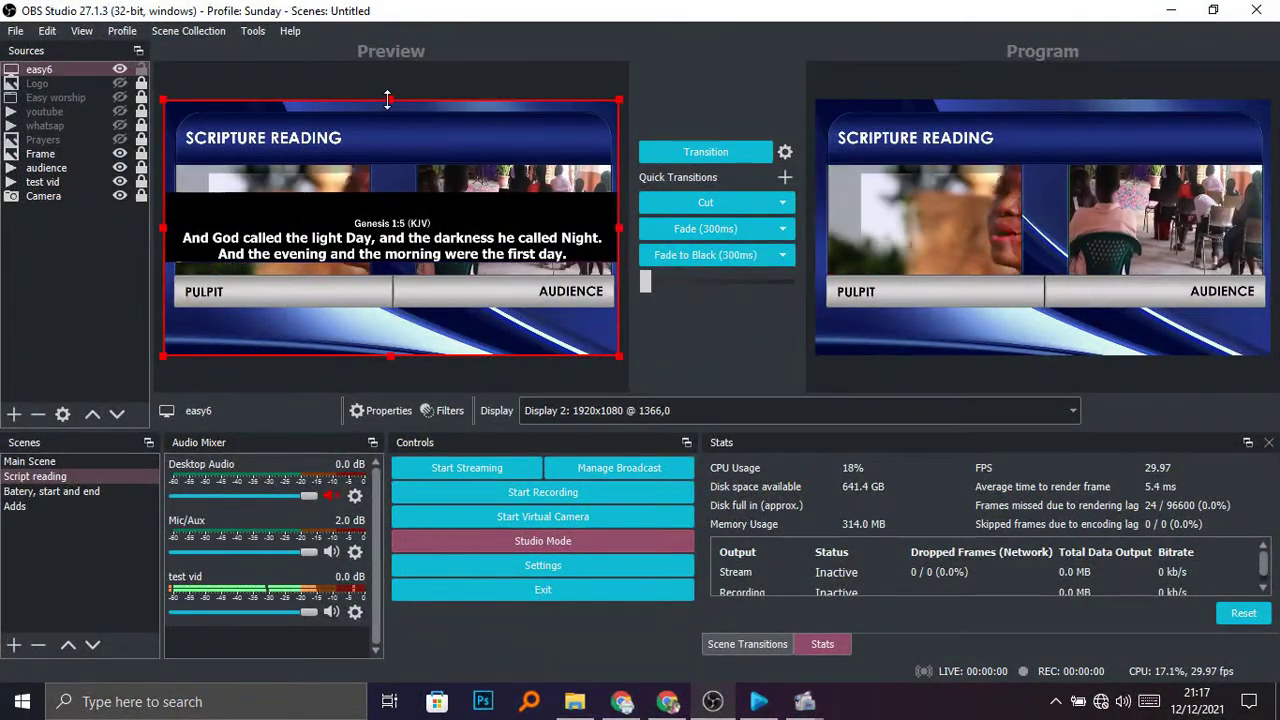
left_click_drag(389, 101, 392, 178)
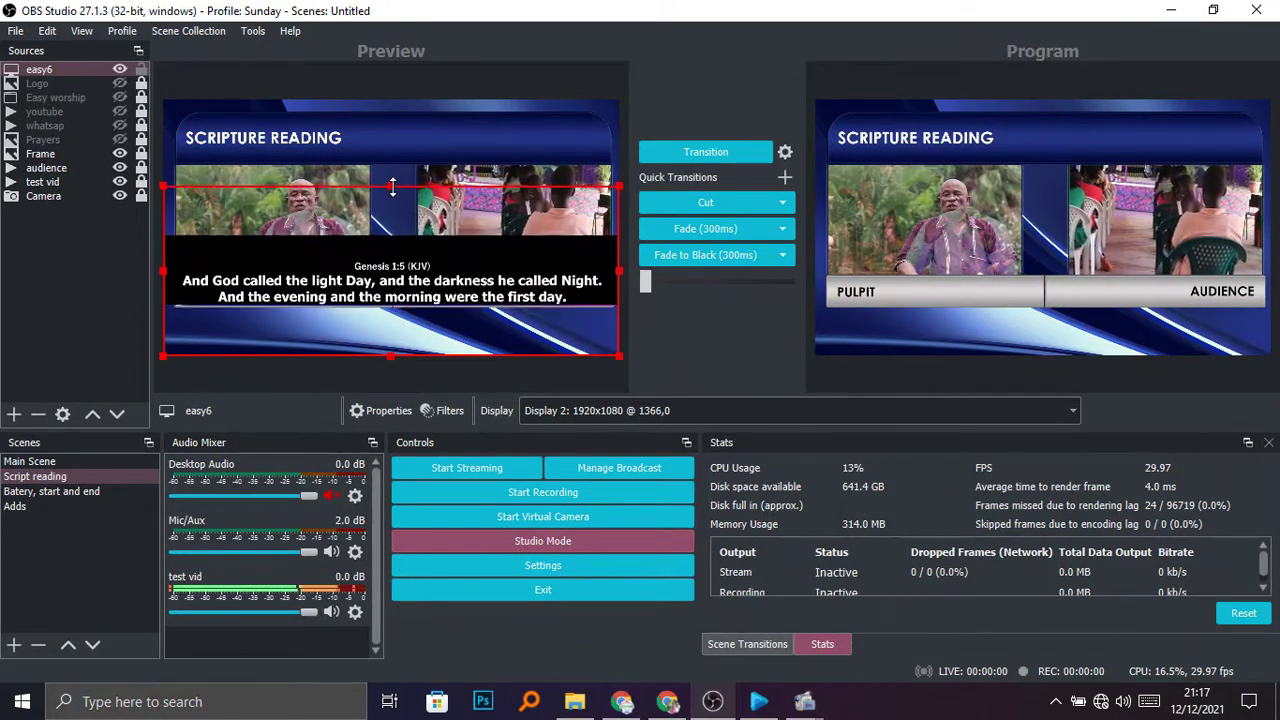
left_click_drag(391, 209, 388, 283)
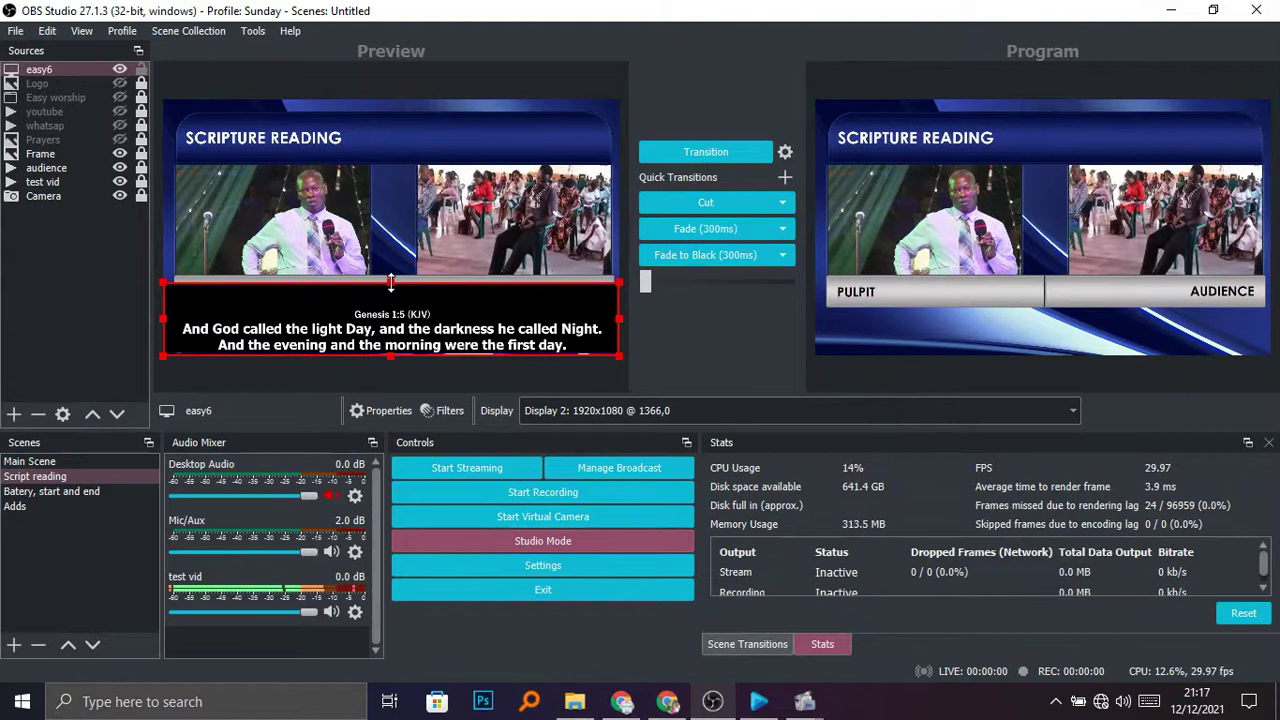
left_click_drag(389, 283, 389, 288)
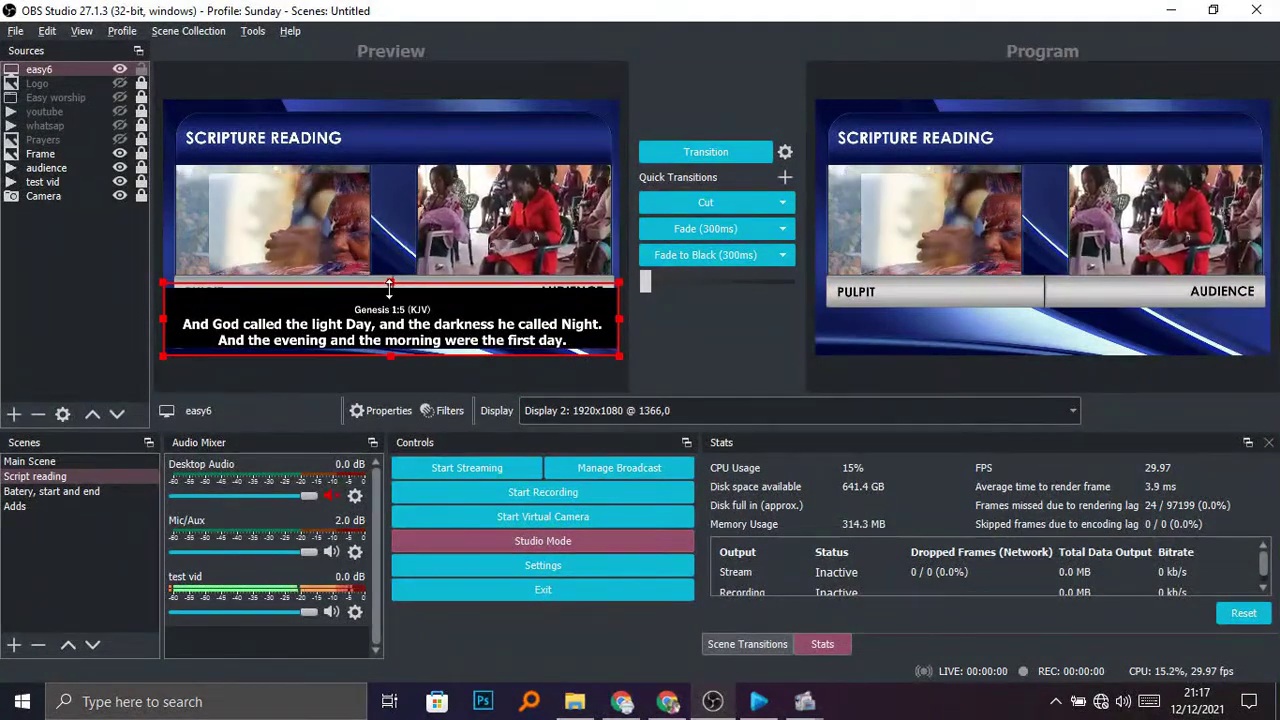
left_click_drag(389, 288, 392, 295)
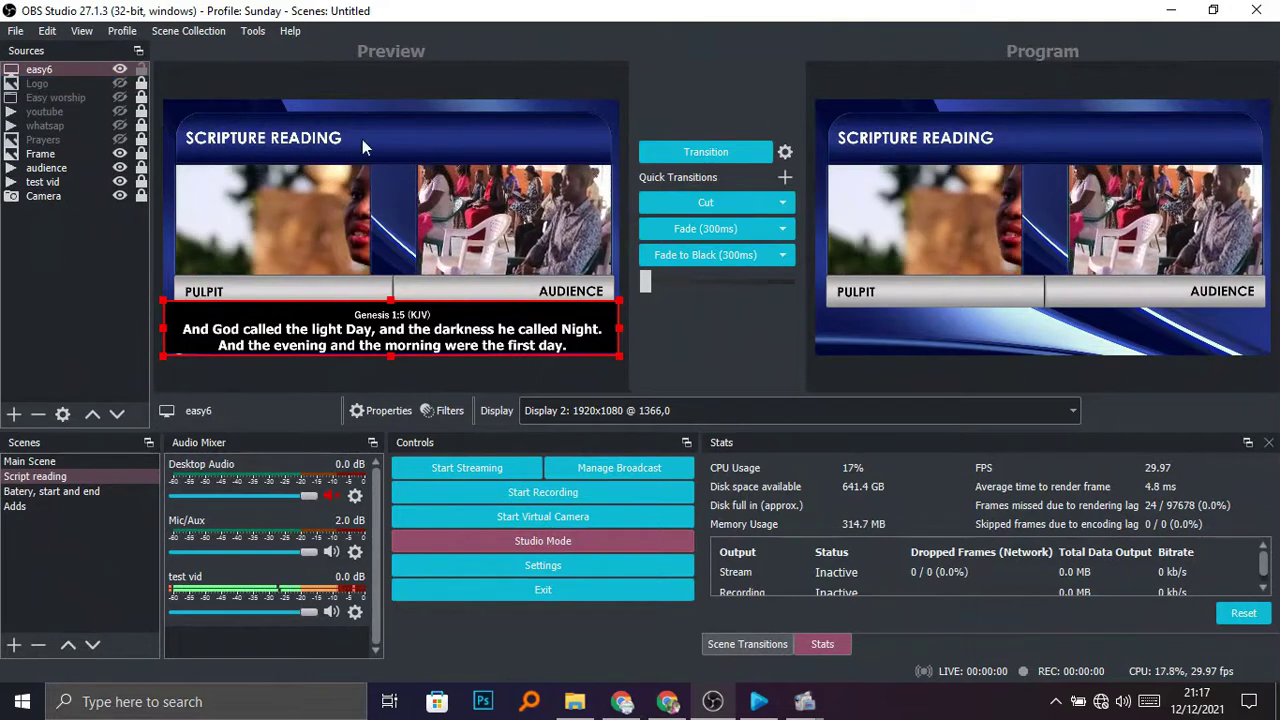
Check the caption box's selection, then select easy6 and open its filters.
left_click(36, 315)
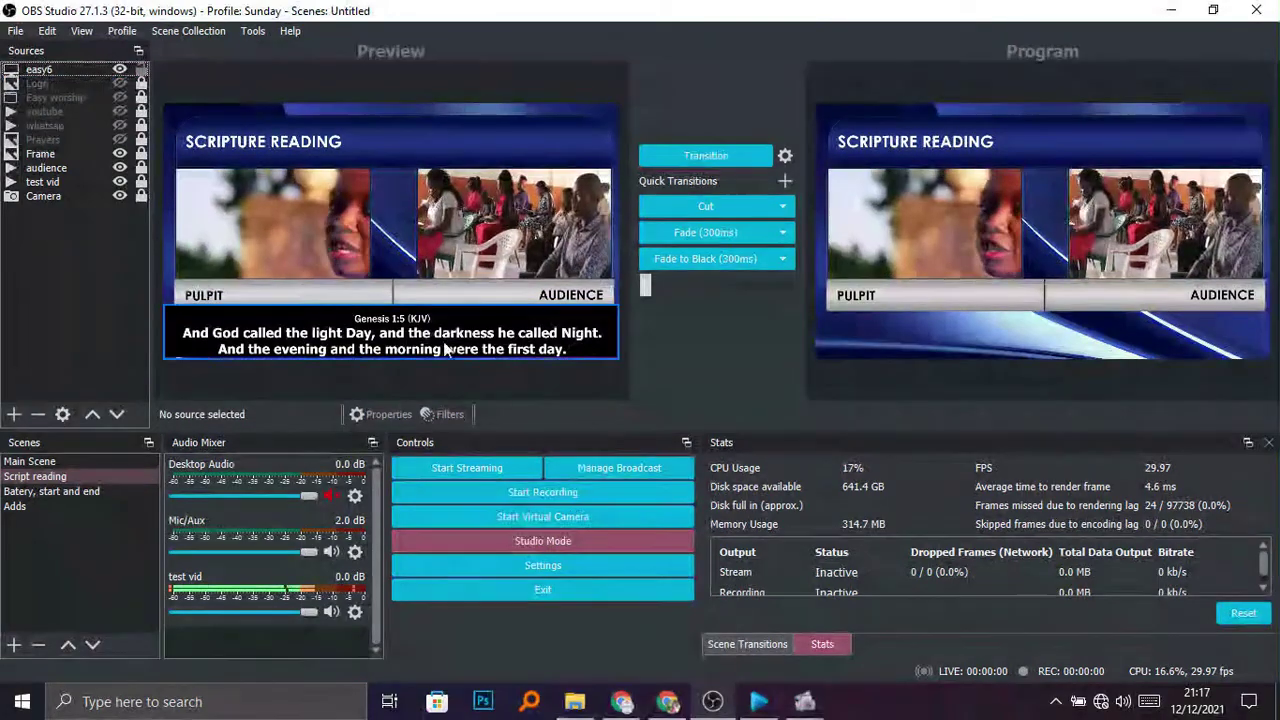
left_click(452, 354)
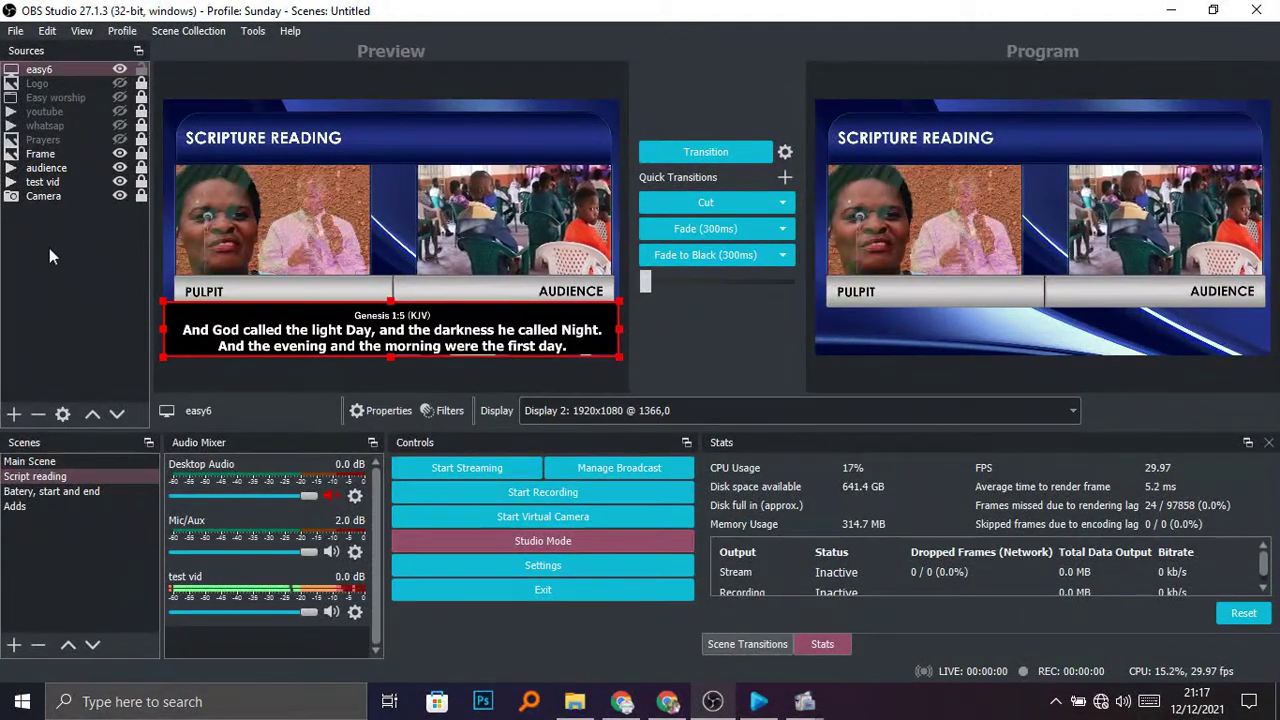
left_click(110, 288)
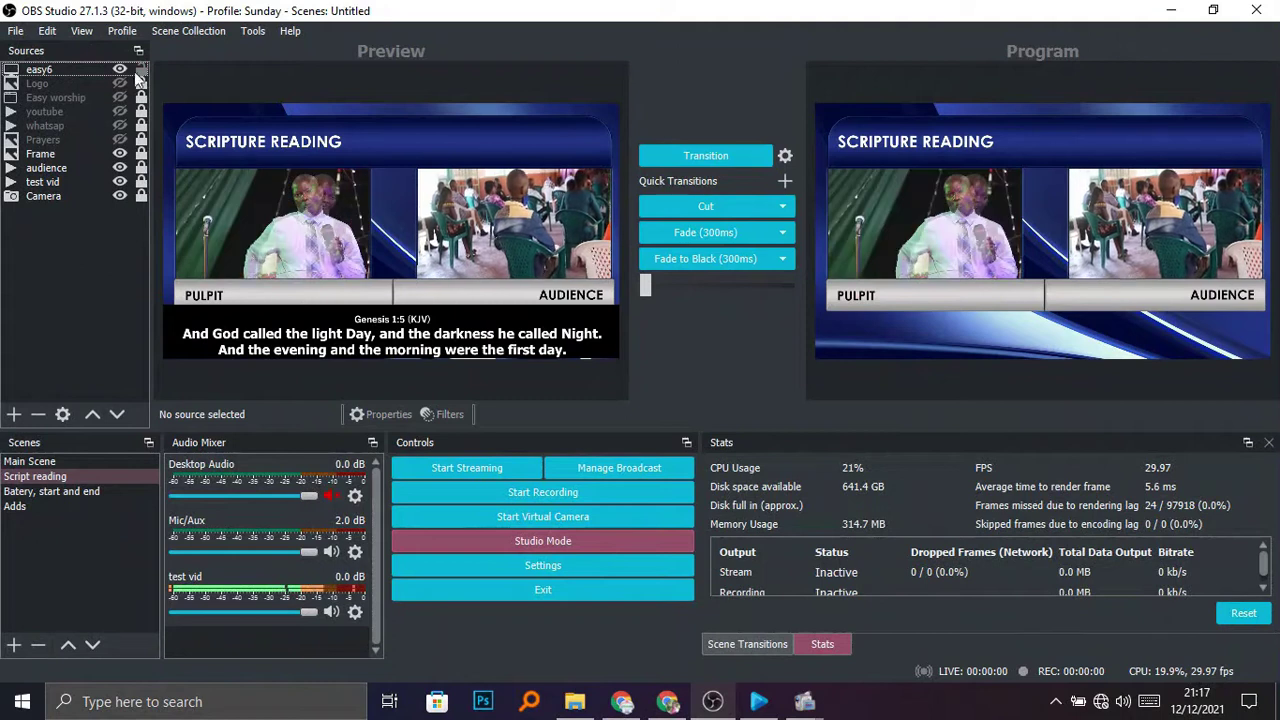
left_click(70, 68)
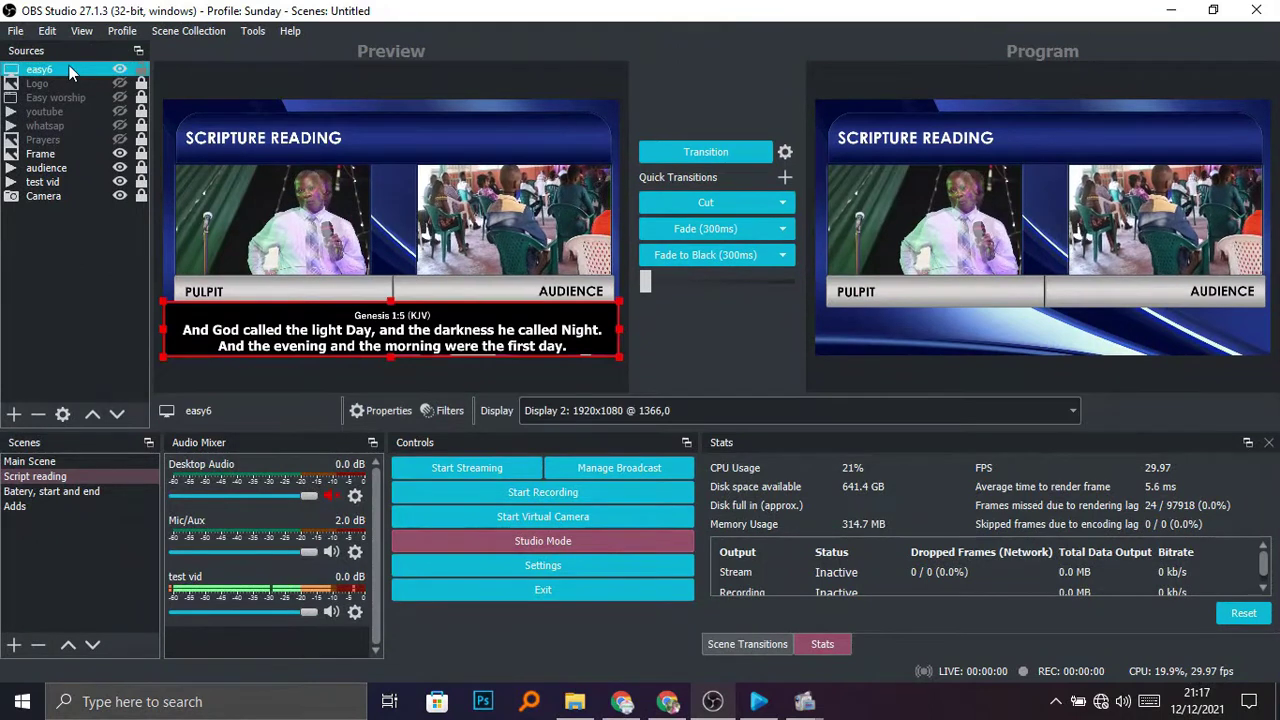
left_click(444, 414)
Add a Color Correction effect filter to the easy6 caption.
right_click(349, 116)
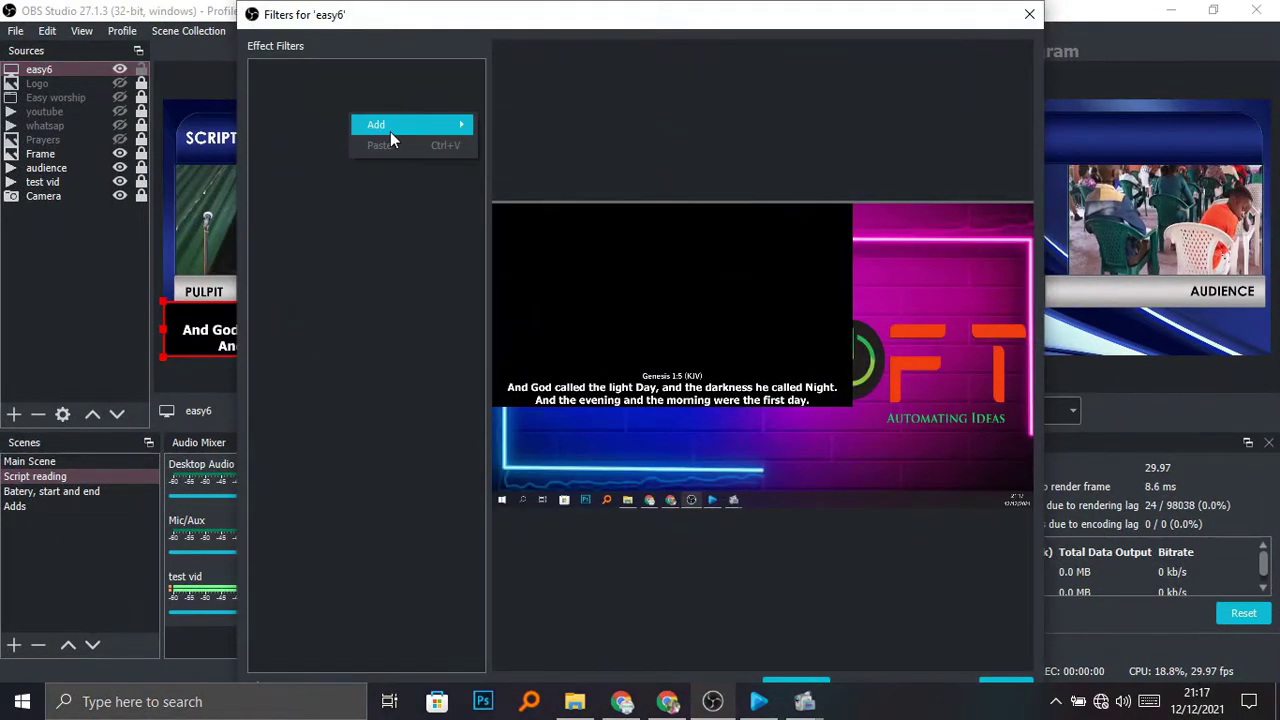
mouse_move(433, 124)
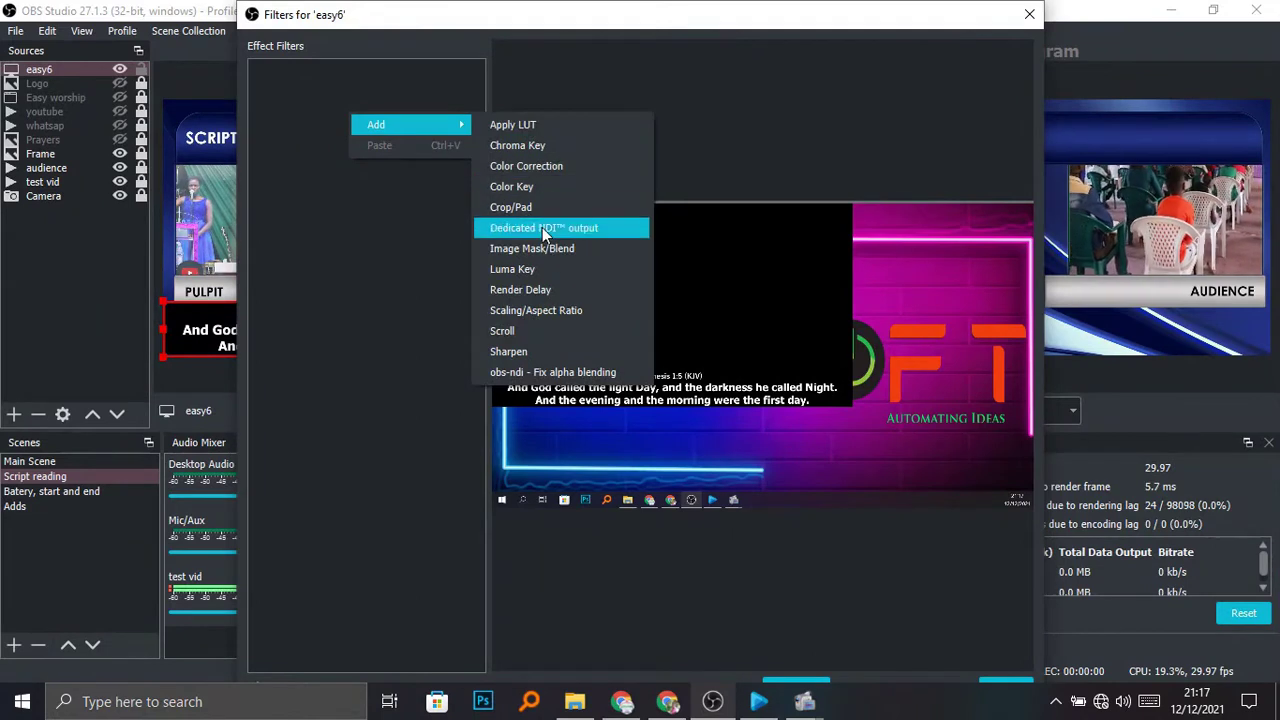
left_click(545, 166)
left_click(606, 395)
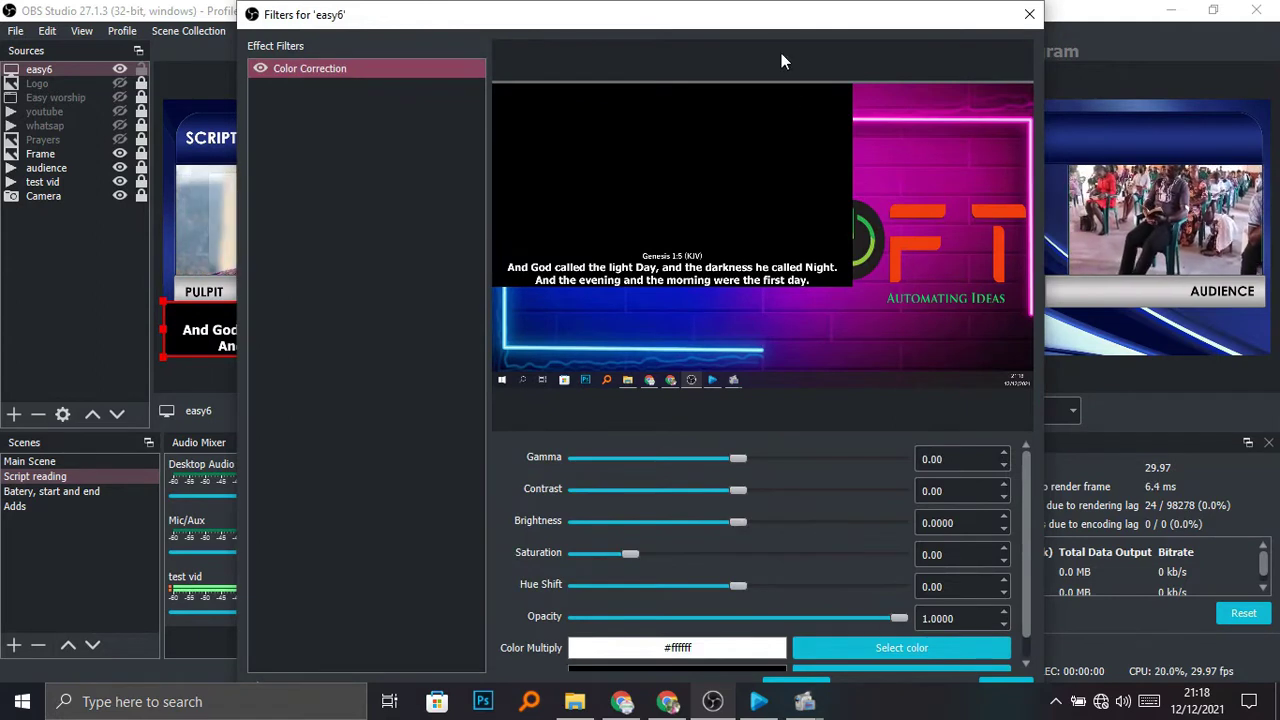
left_click_drag(772, 14, 768, 92)
left_click_drag(692, 113, 1019, 47)
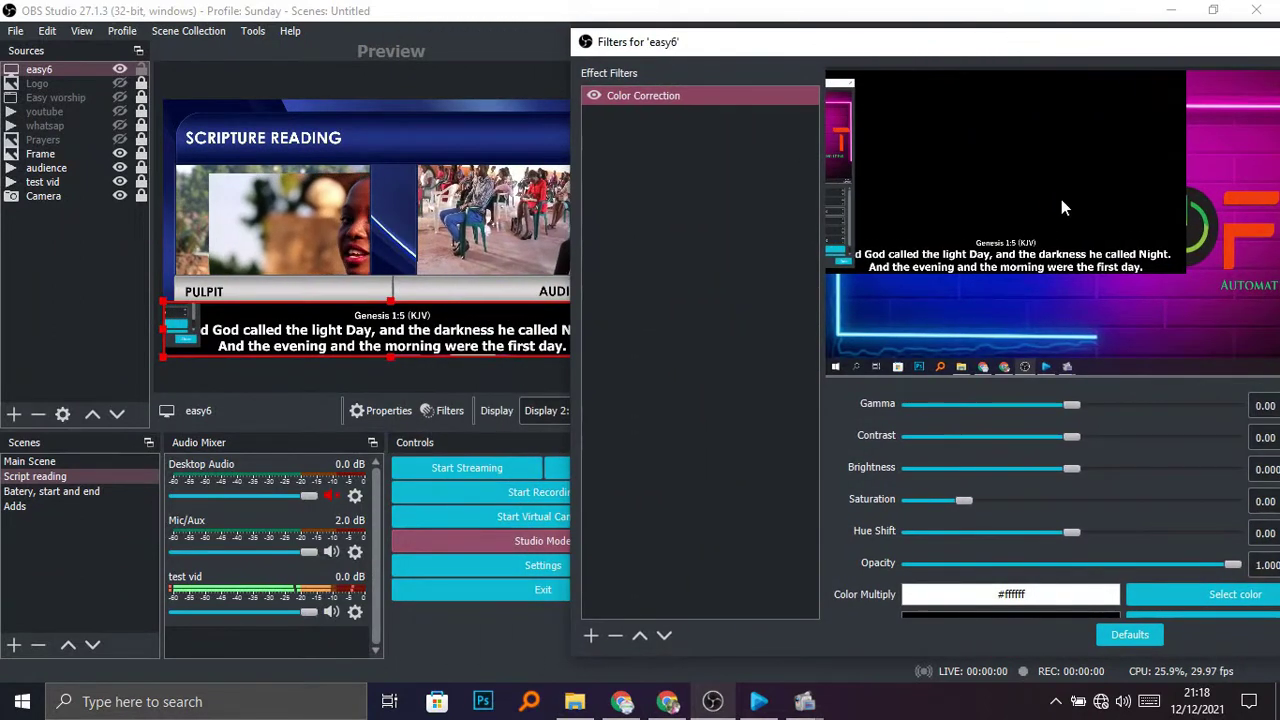
Lower the Color Correction opacity to about 0.76 and close the filters window.
left_click_drag(1232, 564, 1207, 563)
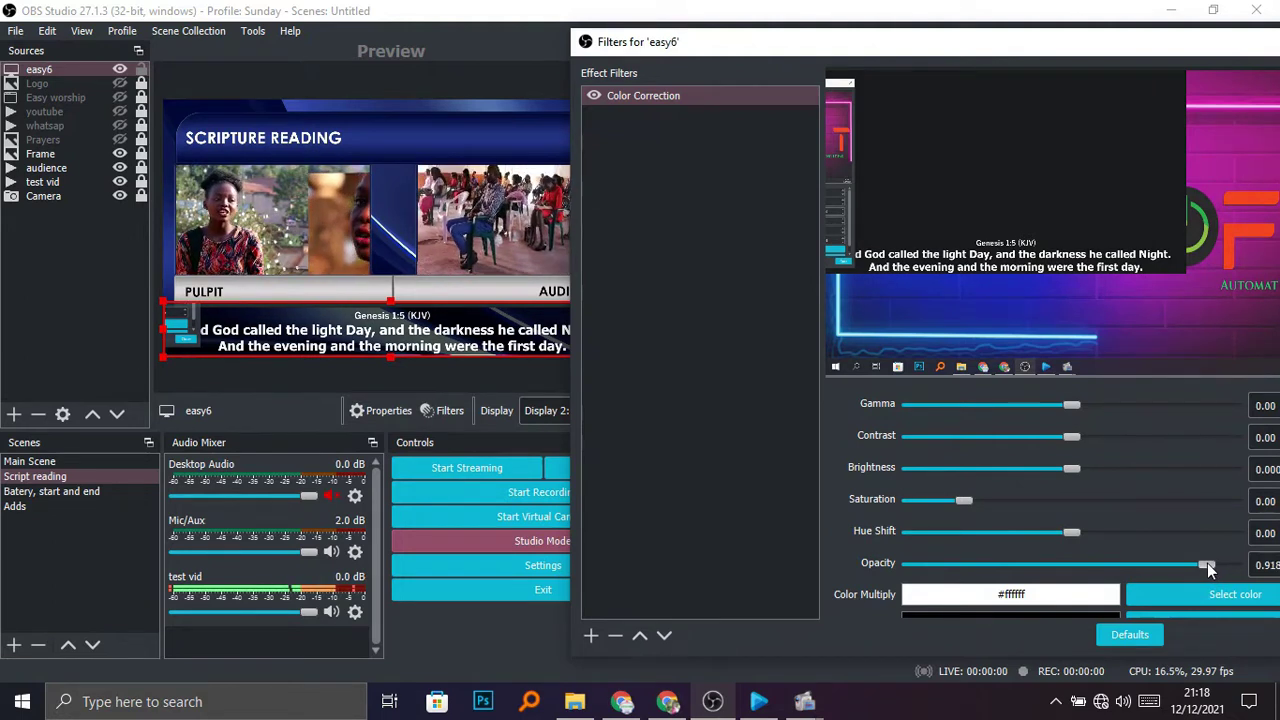
left_click_drag(1038, 49, 907, 44)
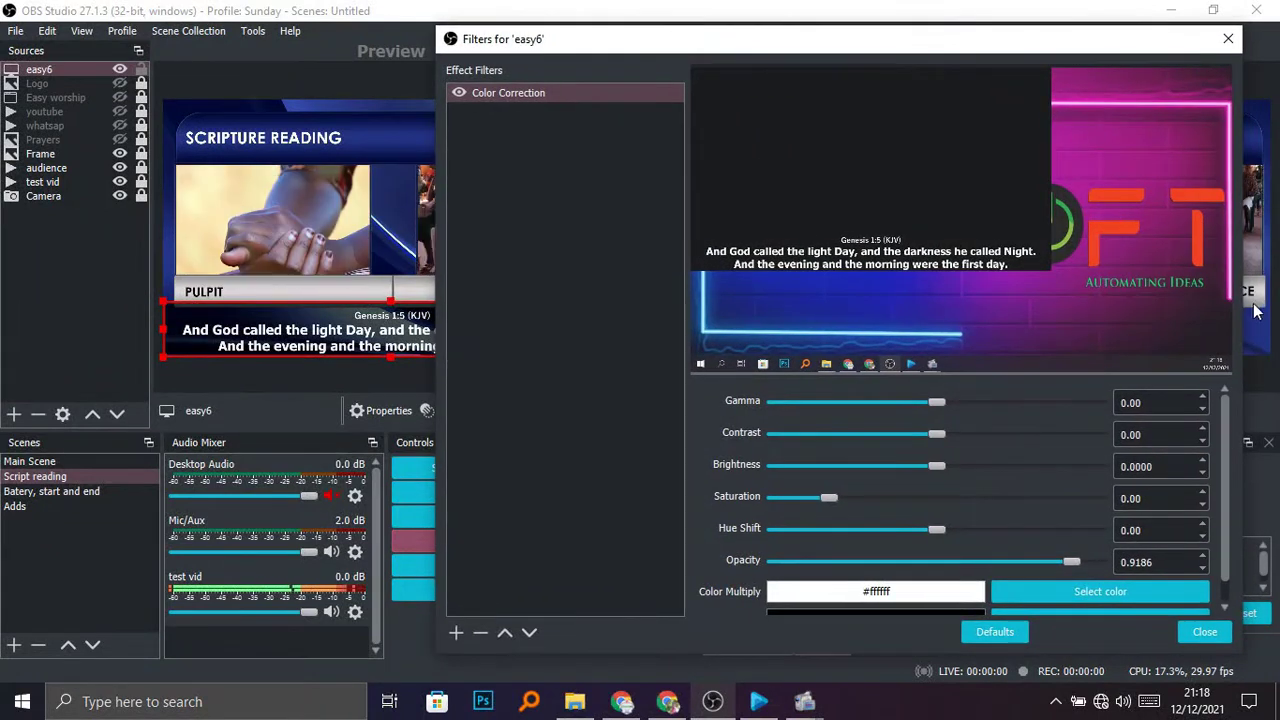
left_click_drag(1245, 310, 1154, 300)
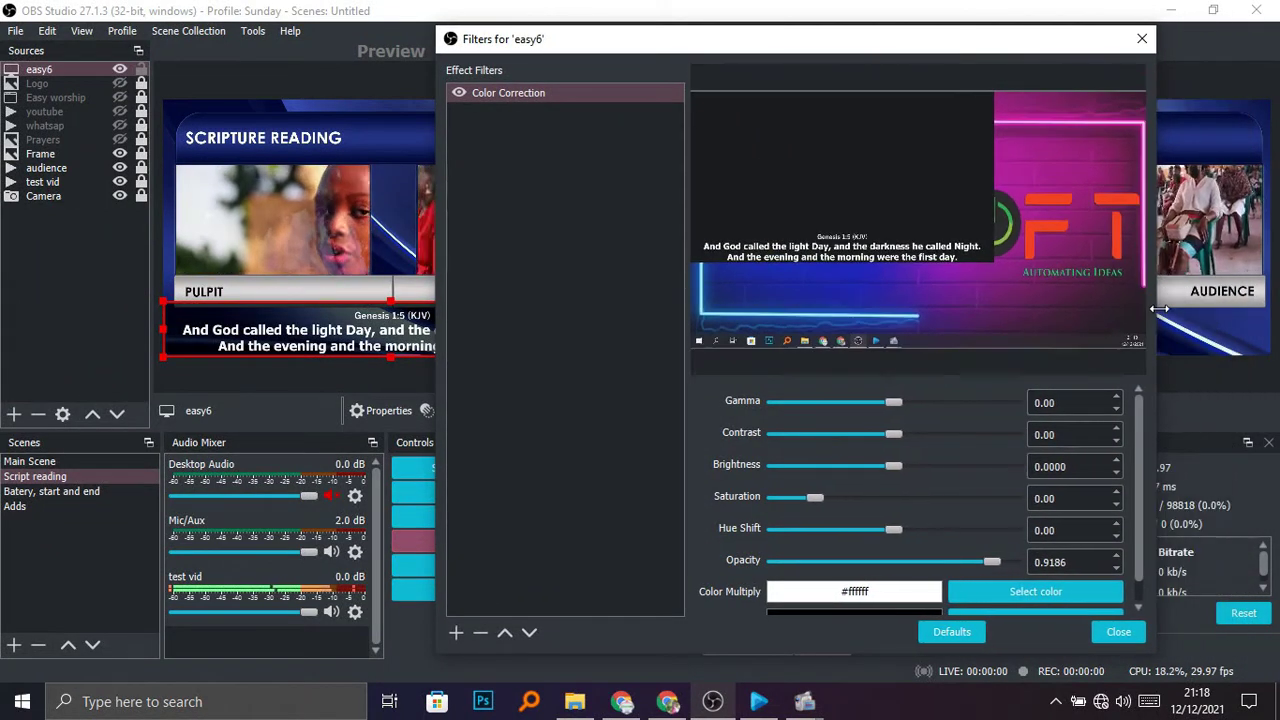
left_click_drag(711, 43, 815, 42)
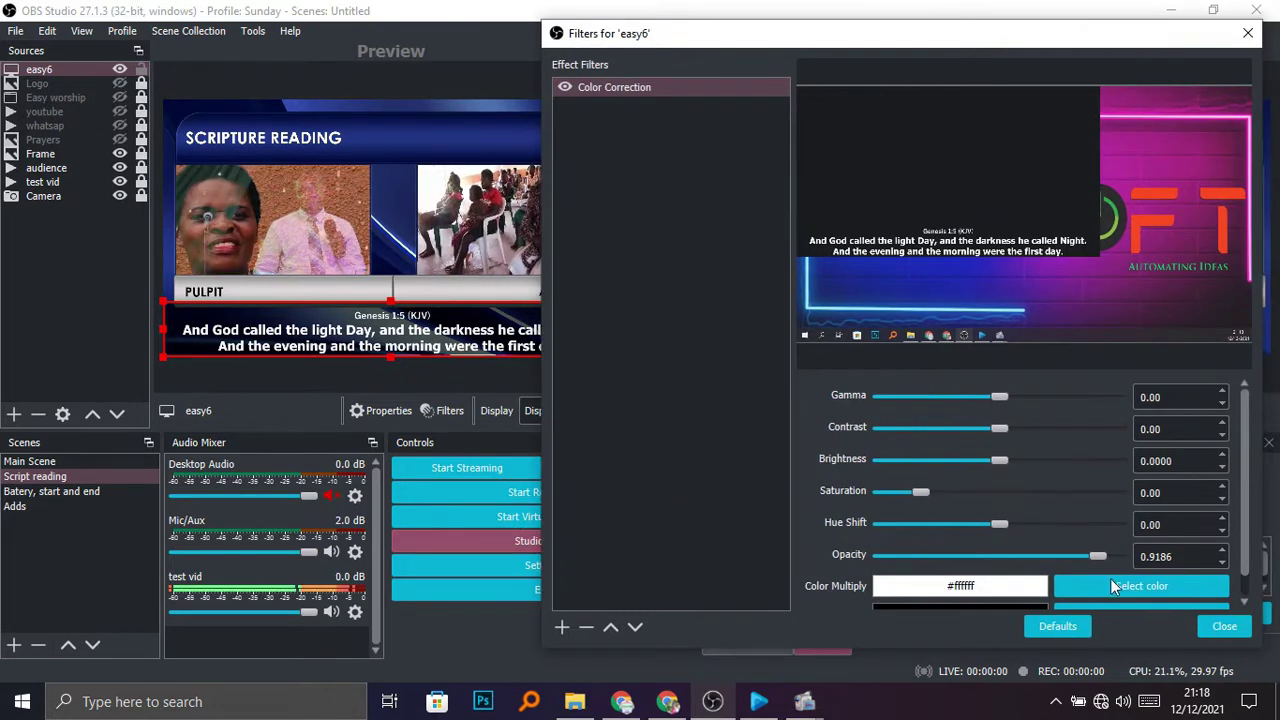
left_click_drag(1103, 556, 1066, 552)
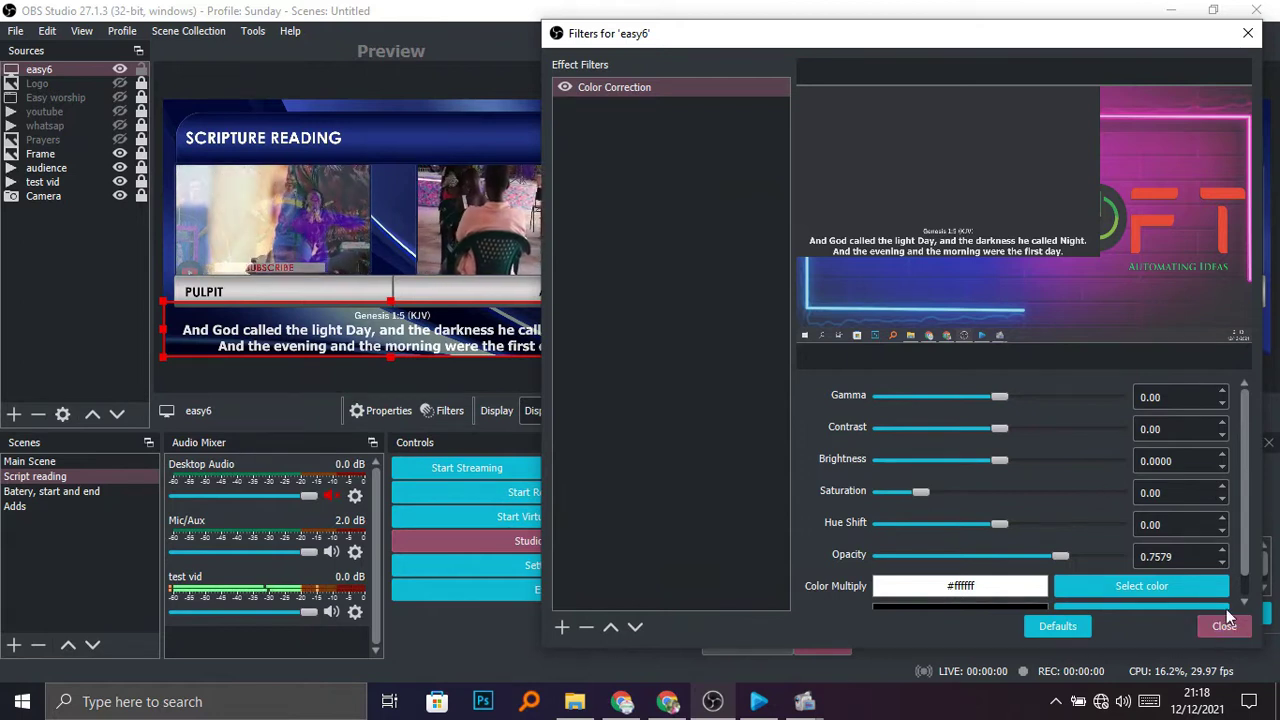
left_click(1247, 36)
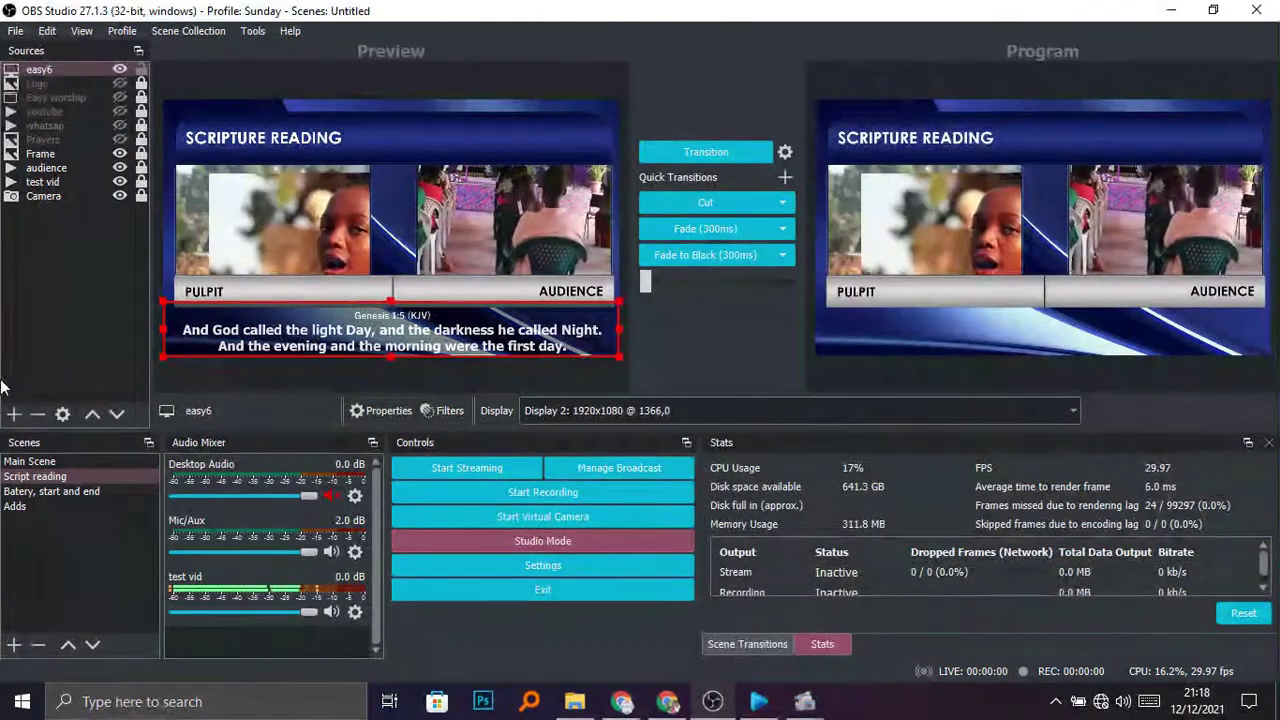
Transition the Script reading scene with its Genesis 1:5 caption from Preview to Program.
left_click(33, 318)
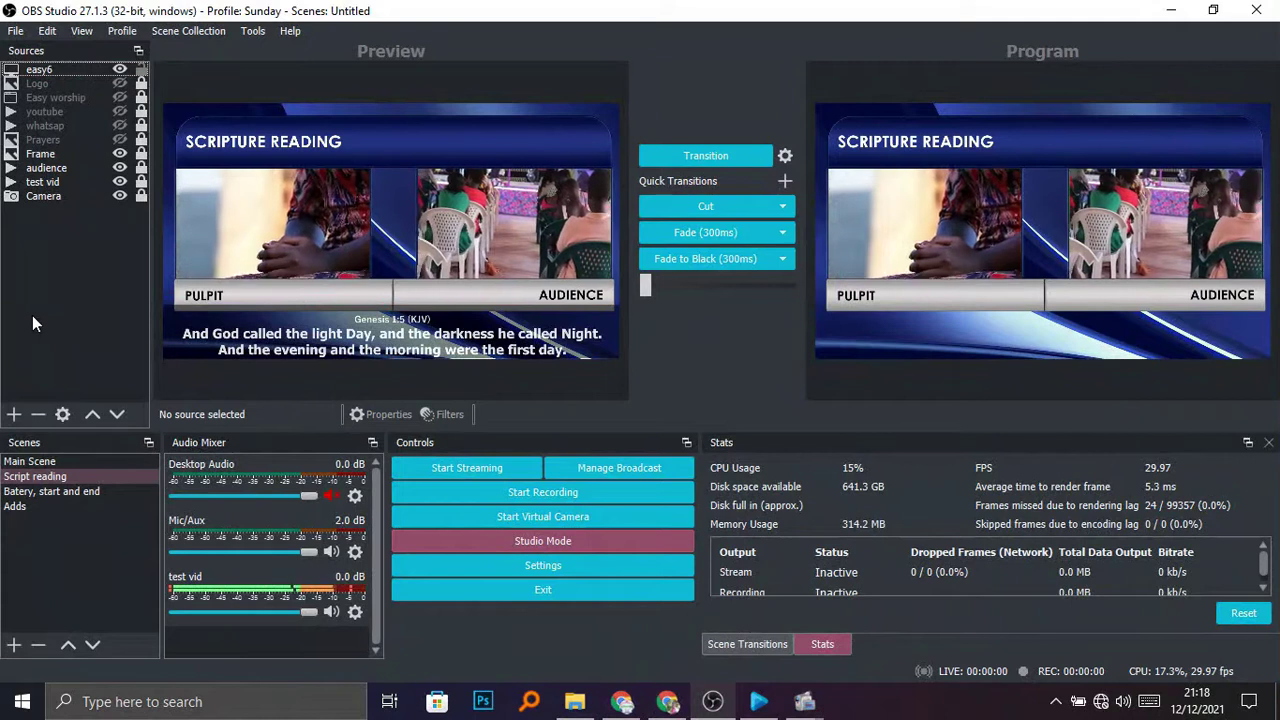
left_click(383, 329)
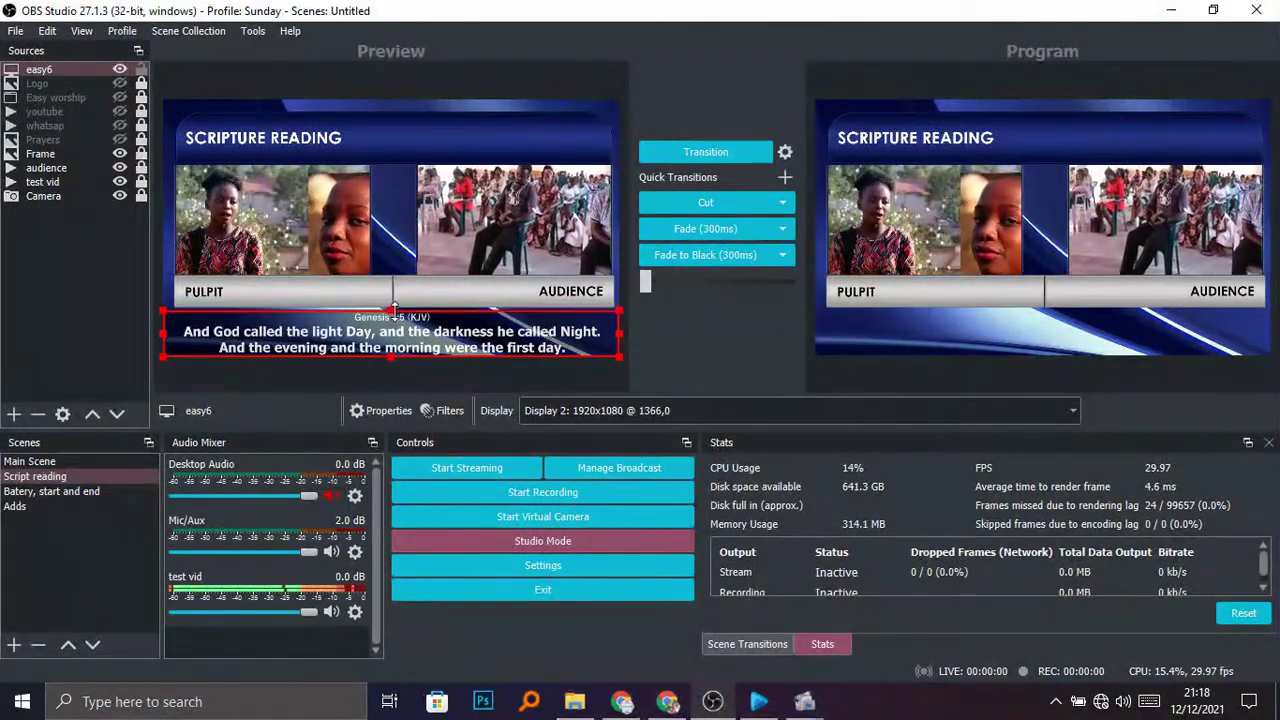
left_click(81, 291)
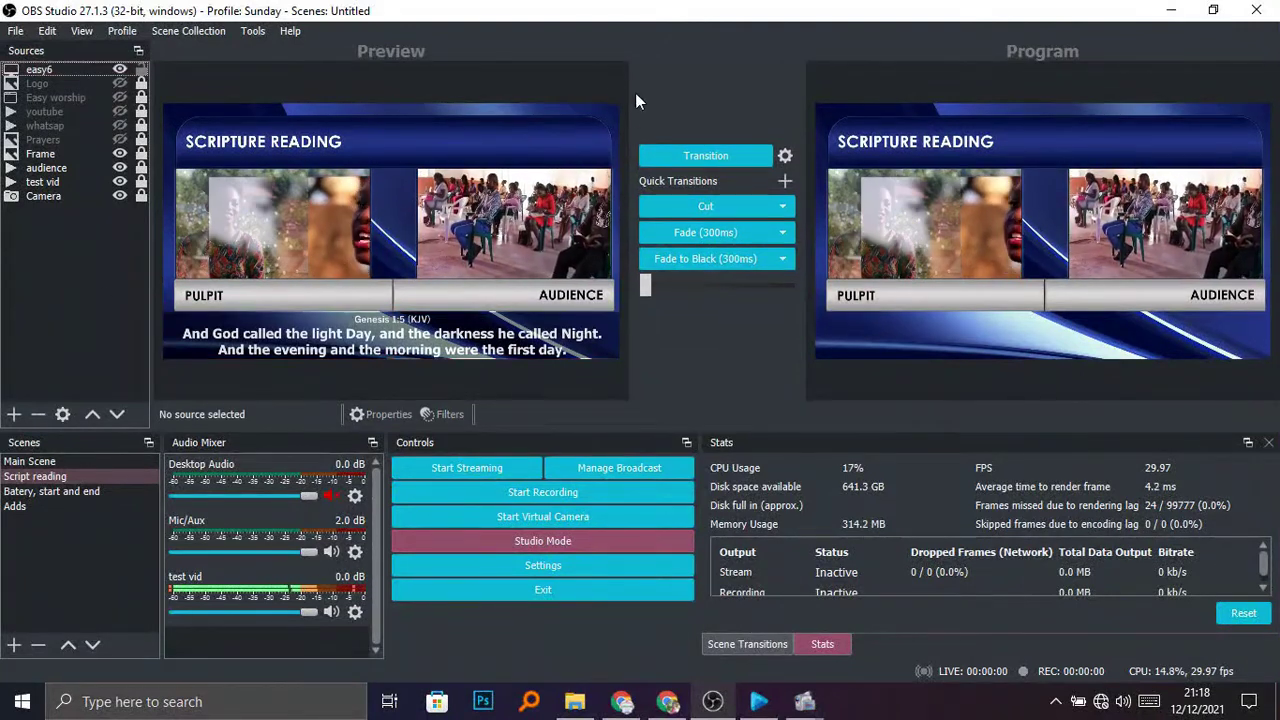
left_click(693, 153)
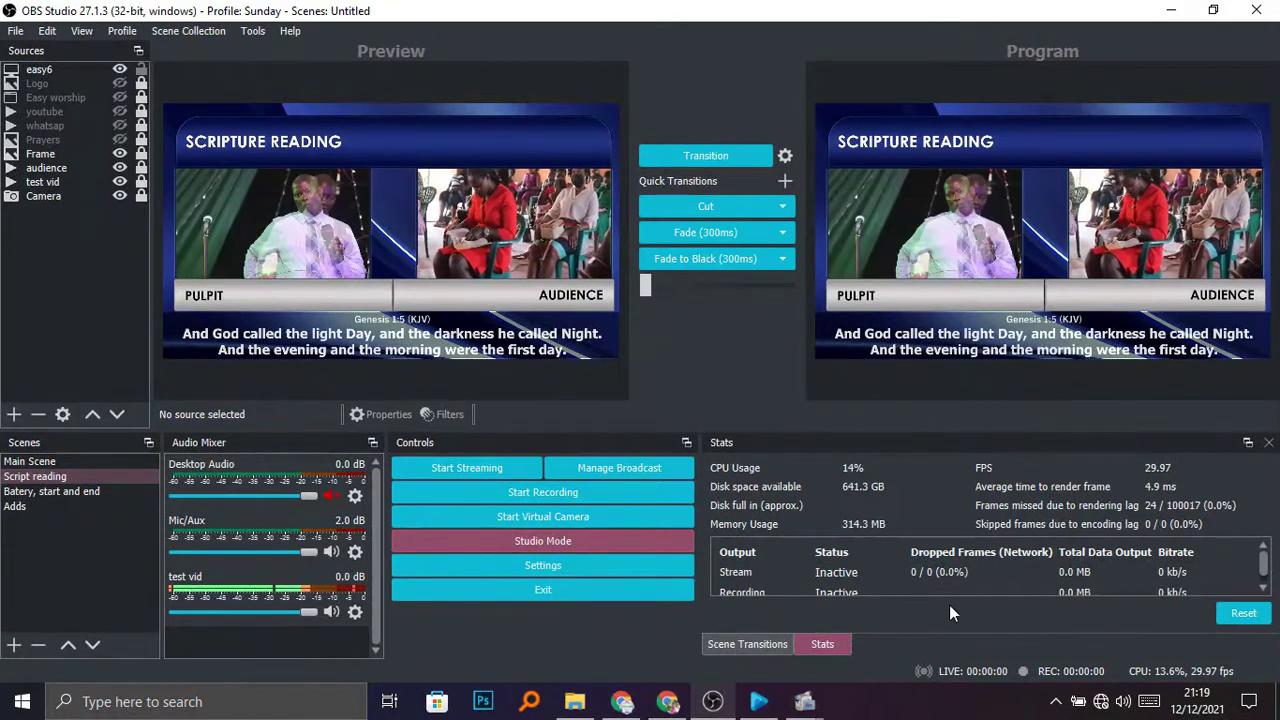
left_click(758, 701)
Send Genesis 1:4, 1:3, 1:5 and finally 1:6 live so the OBS caption follows.
left_click_drag(658, 65, 427, 47)
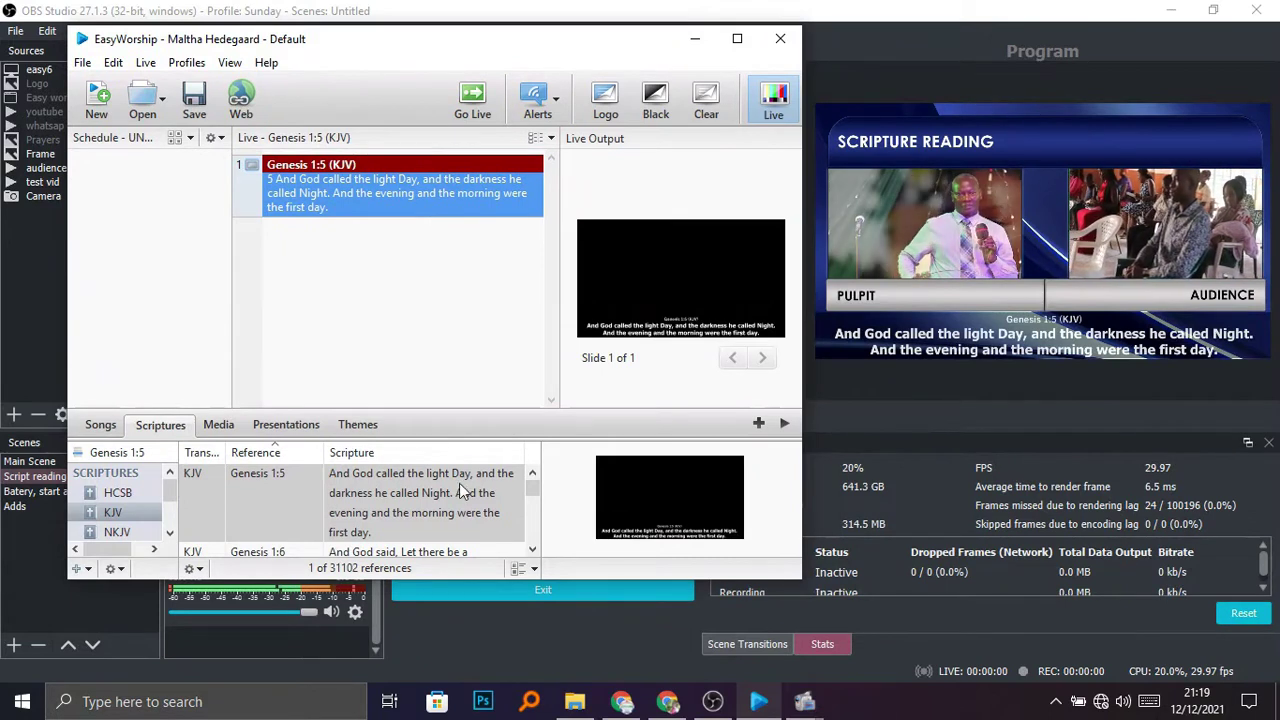
left_click(532, 478)
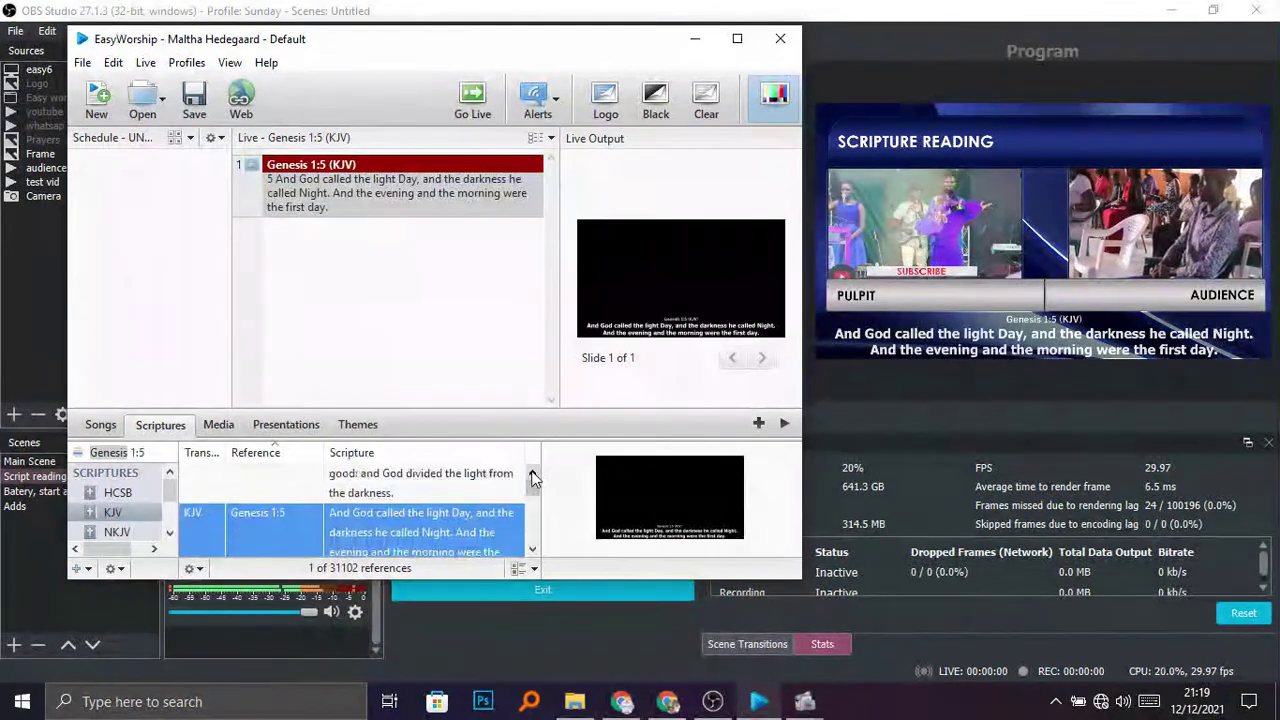
double_click(427, 490)
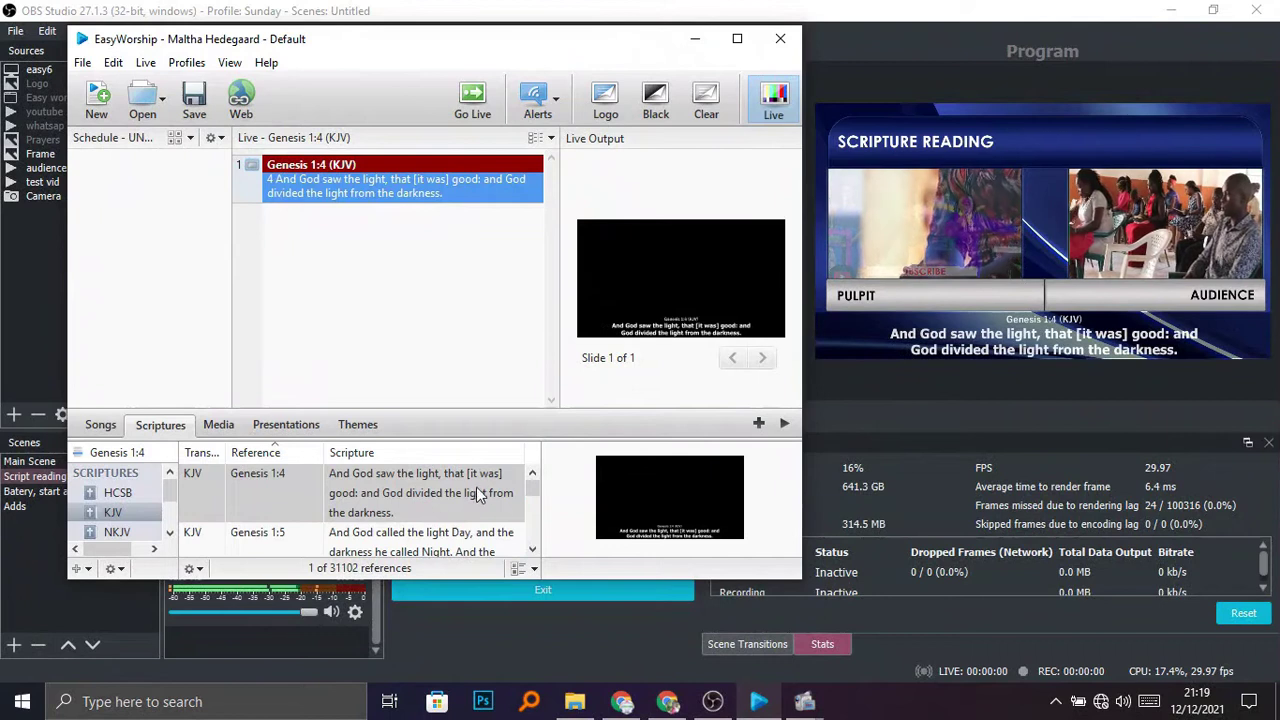
left_click(532, 478)
double_click(403, 504)
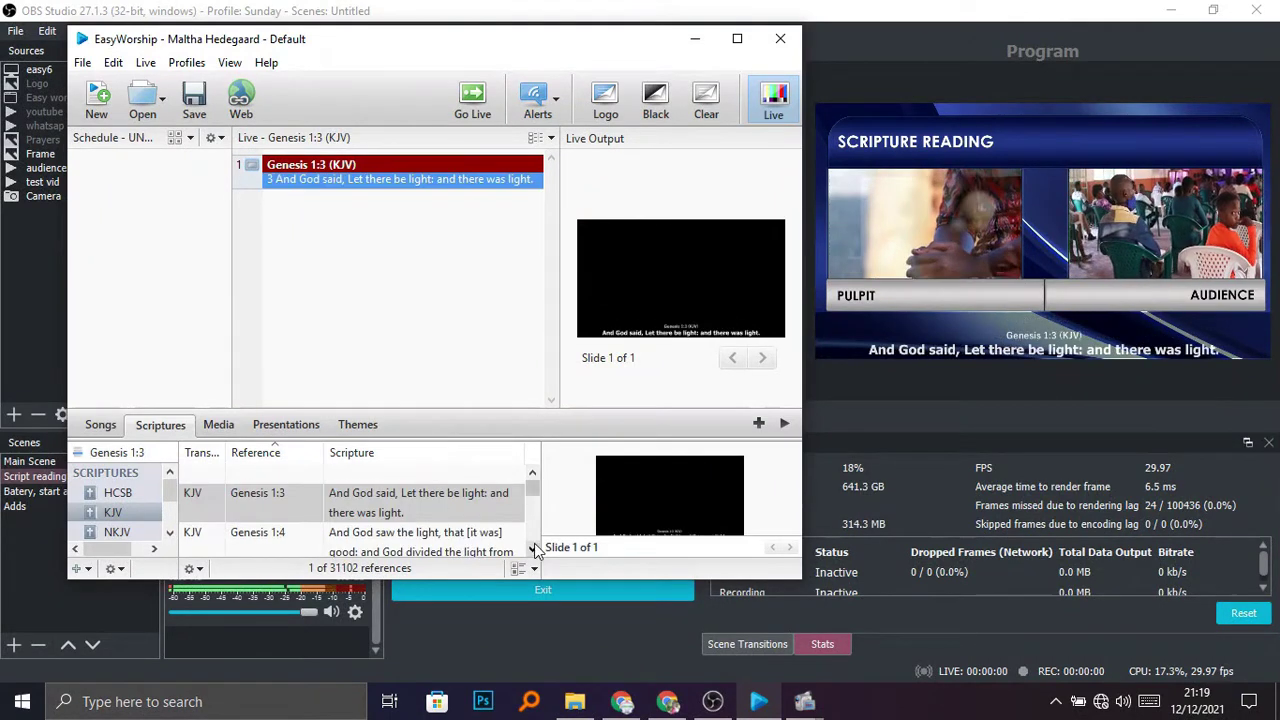
left_click(532, 548)
left_click(532, 548)
left_click(532, 548)
double_click(401, 514)
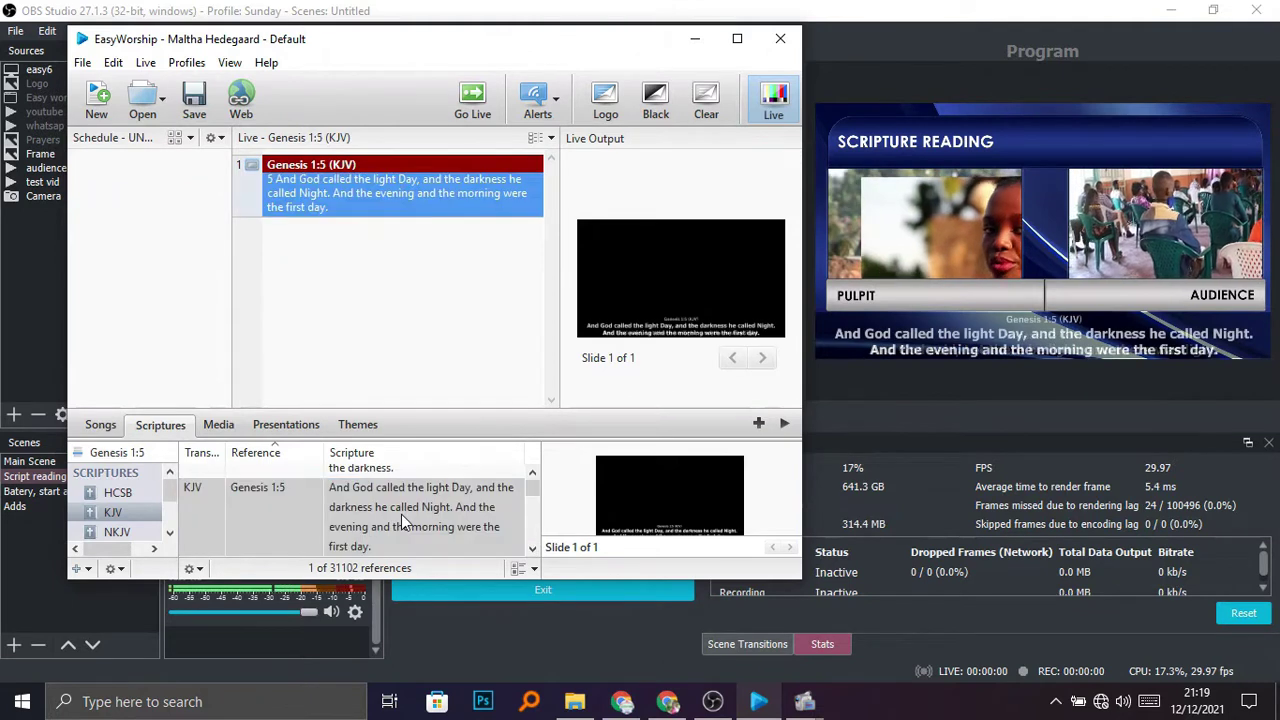
left_click(532, 548)
left_click(532, 548)
left_click(532, 548)
double_click(423, 508)
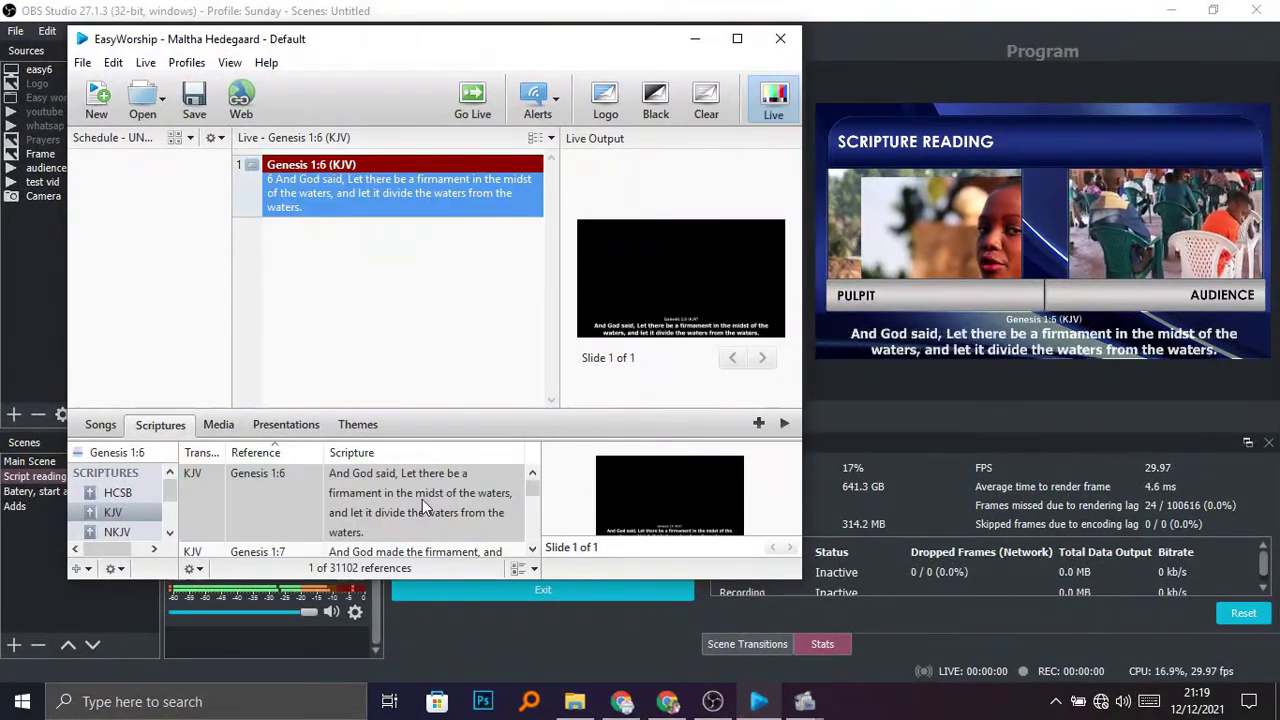